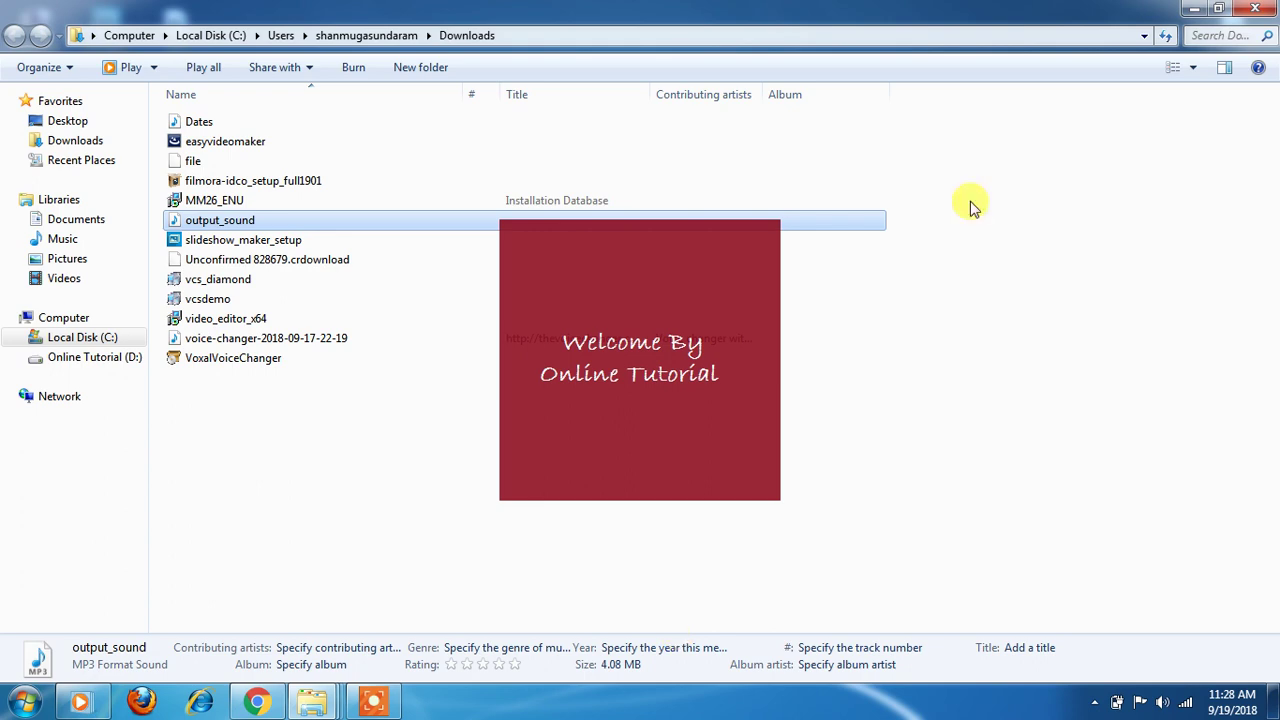
Hide the Explorer windows and open the Sample folder on the desktop
left_click(1197, 10)
left_click(1197, 10)
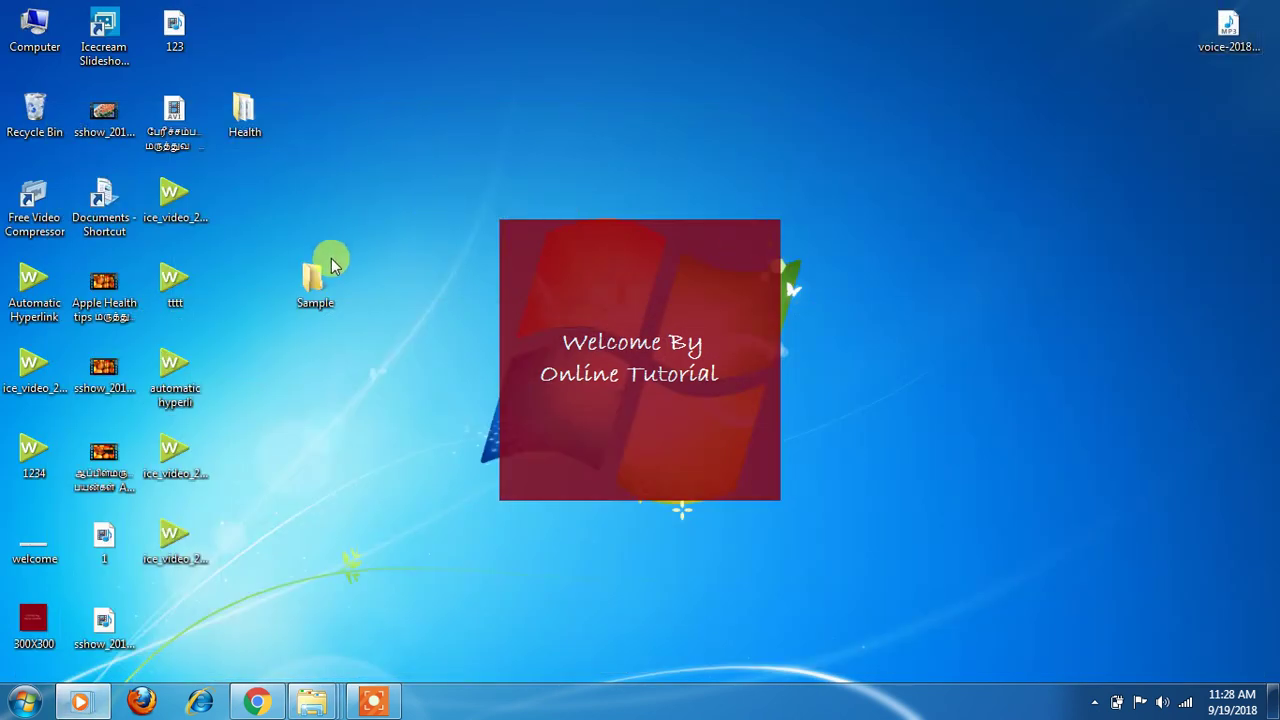
left_click(311, 295)
double_click(311, 295)
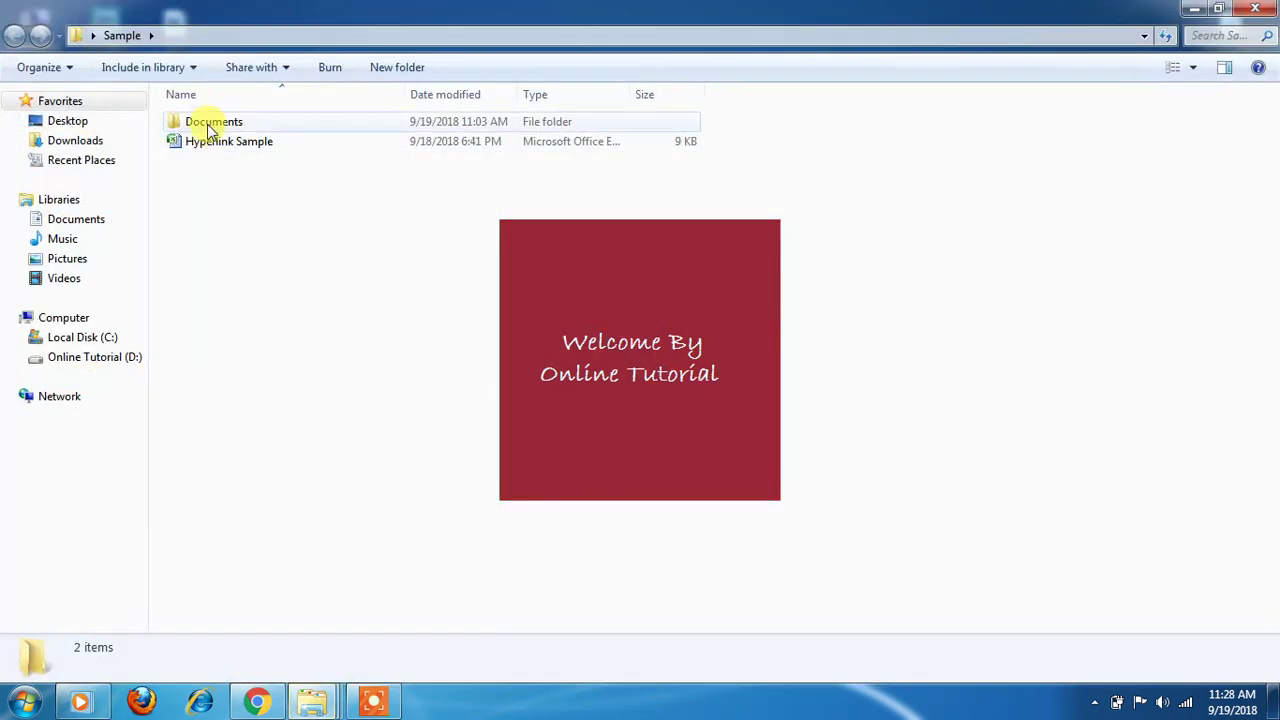
Open the Documents folder and look over the six sample Word files
left_click(209, 128)
double_click(209, 128)
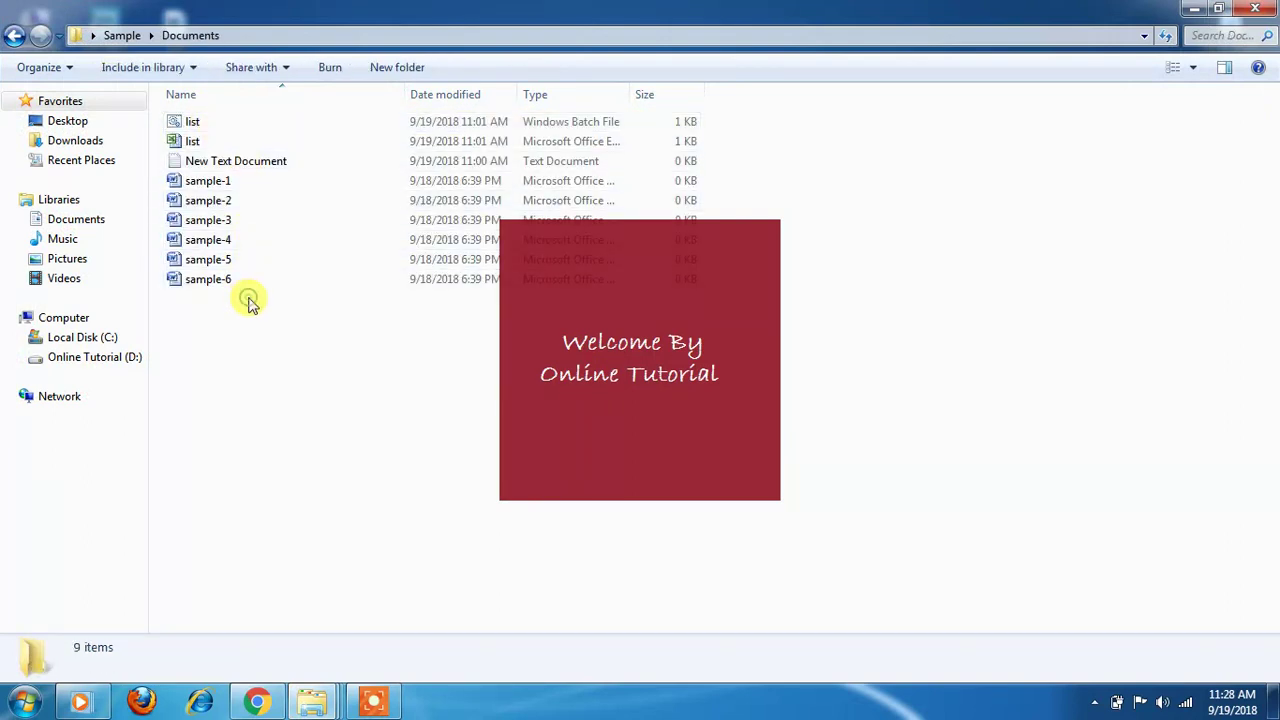
left_click_drag(248, 297, 168, 182)
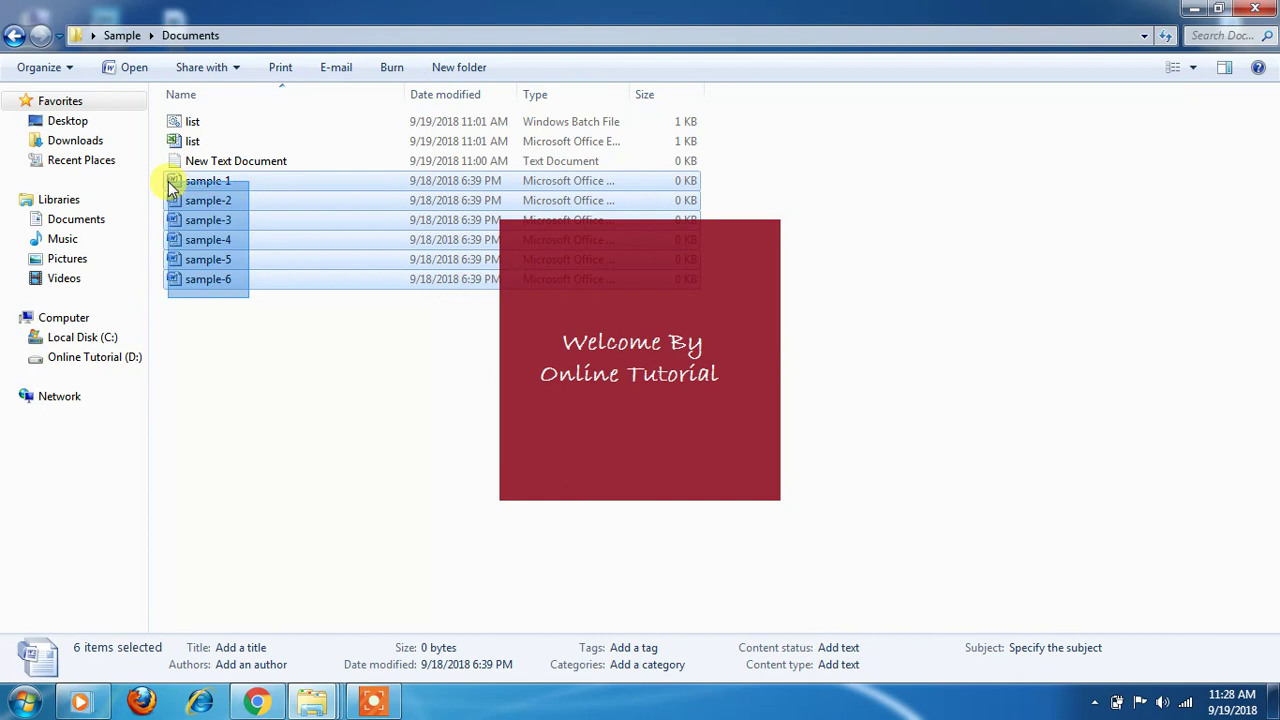
left_click(240, 325)
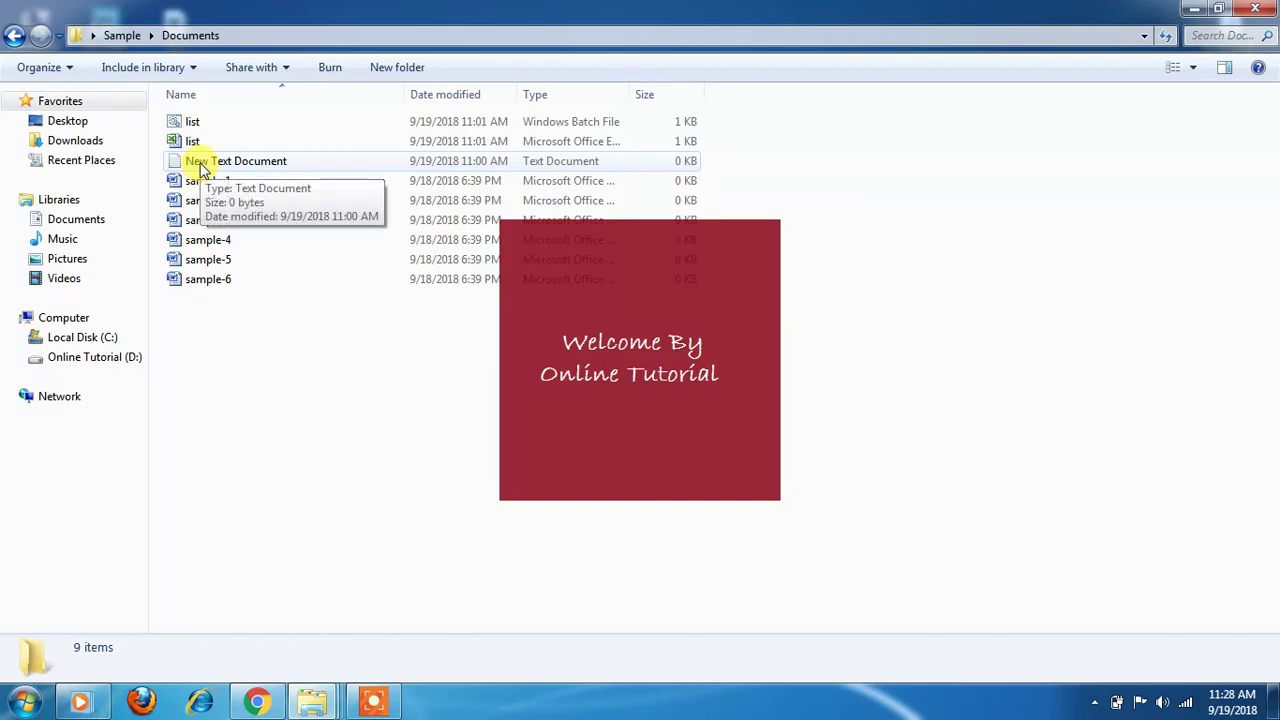
Open the Hyperlink Sample workbook and enter 'list of of docu' in cell D2
left_click(125, 36)
double_click(229, 140)
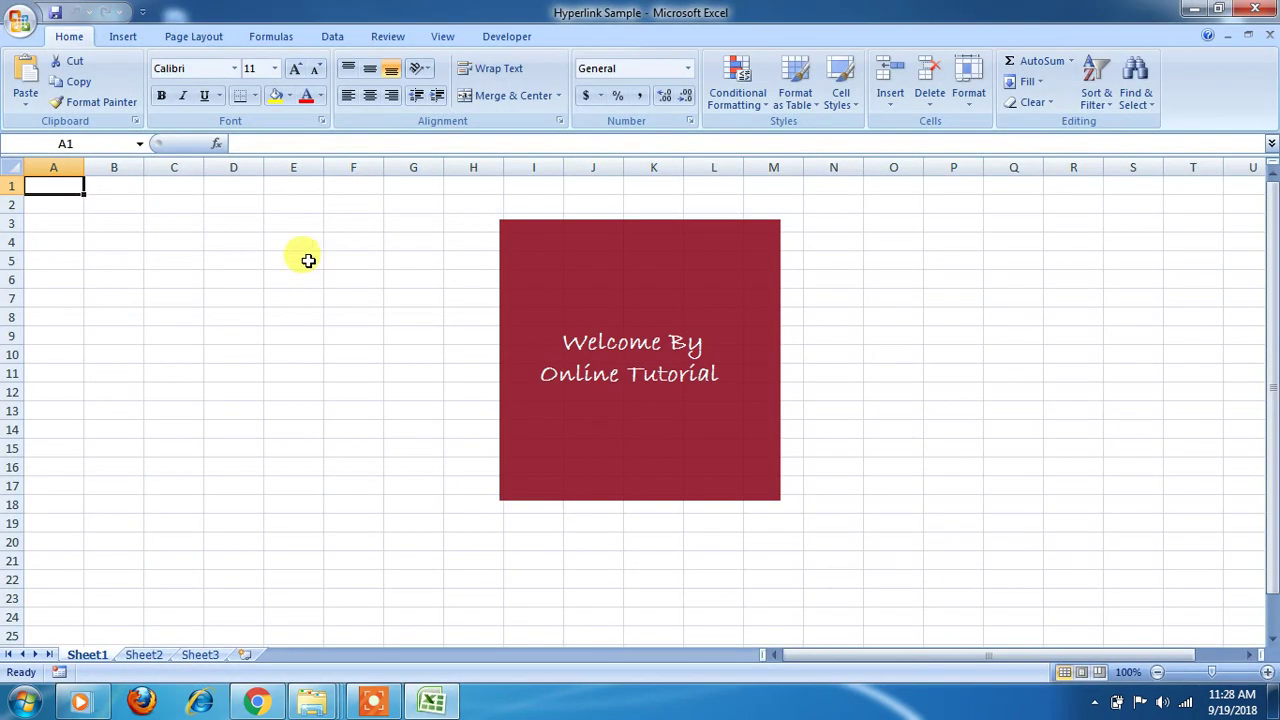
left_click(229, 201)
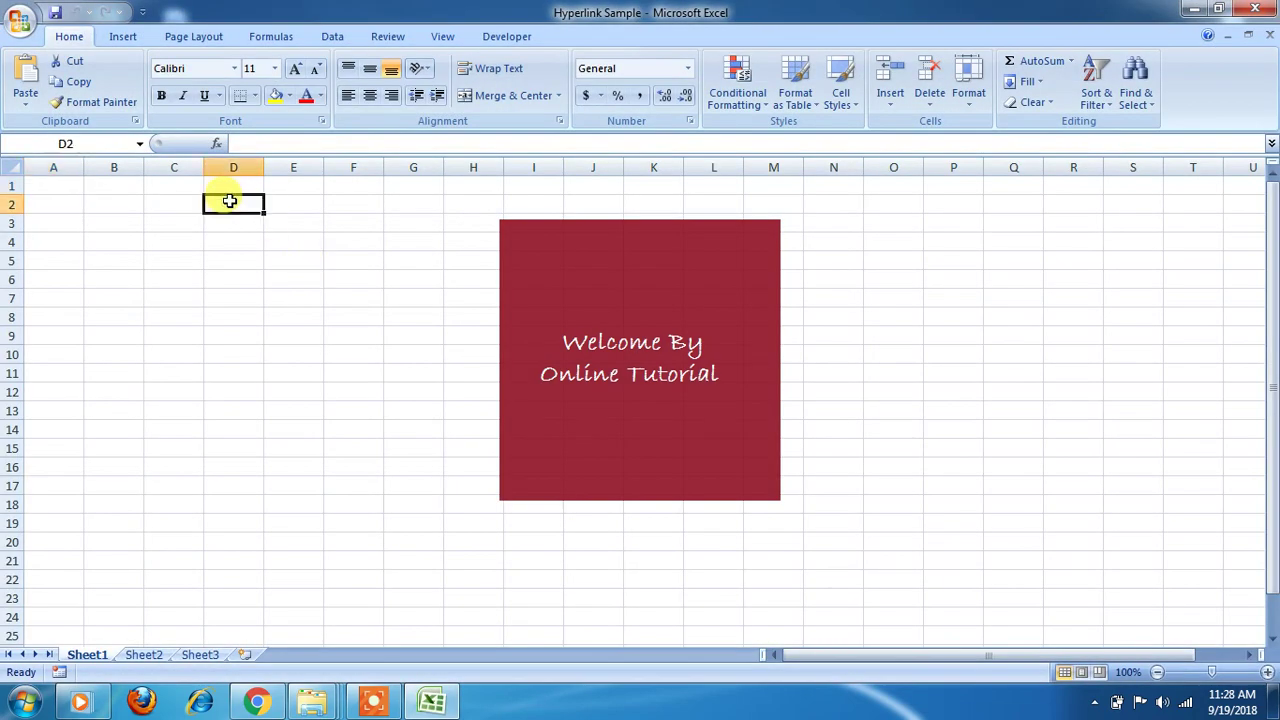
type("list")
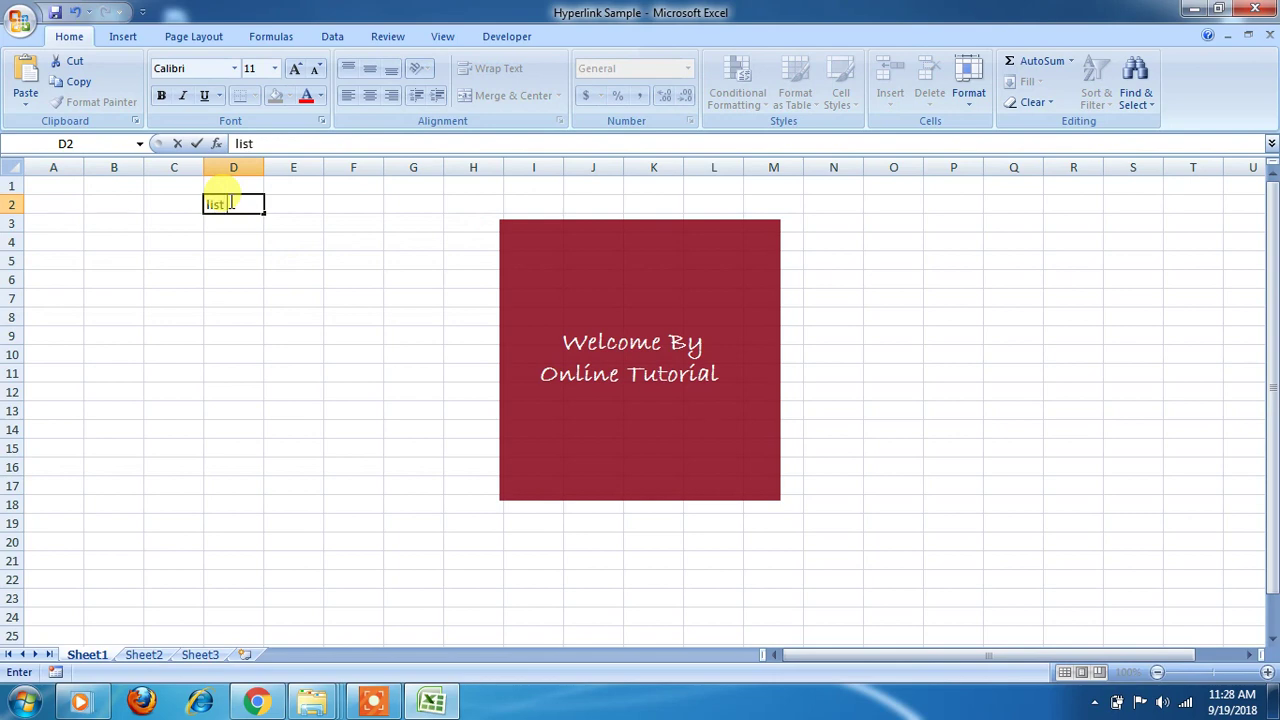
type(" ent of of docu")
left_click(228, 204)
type("ent")
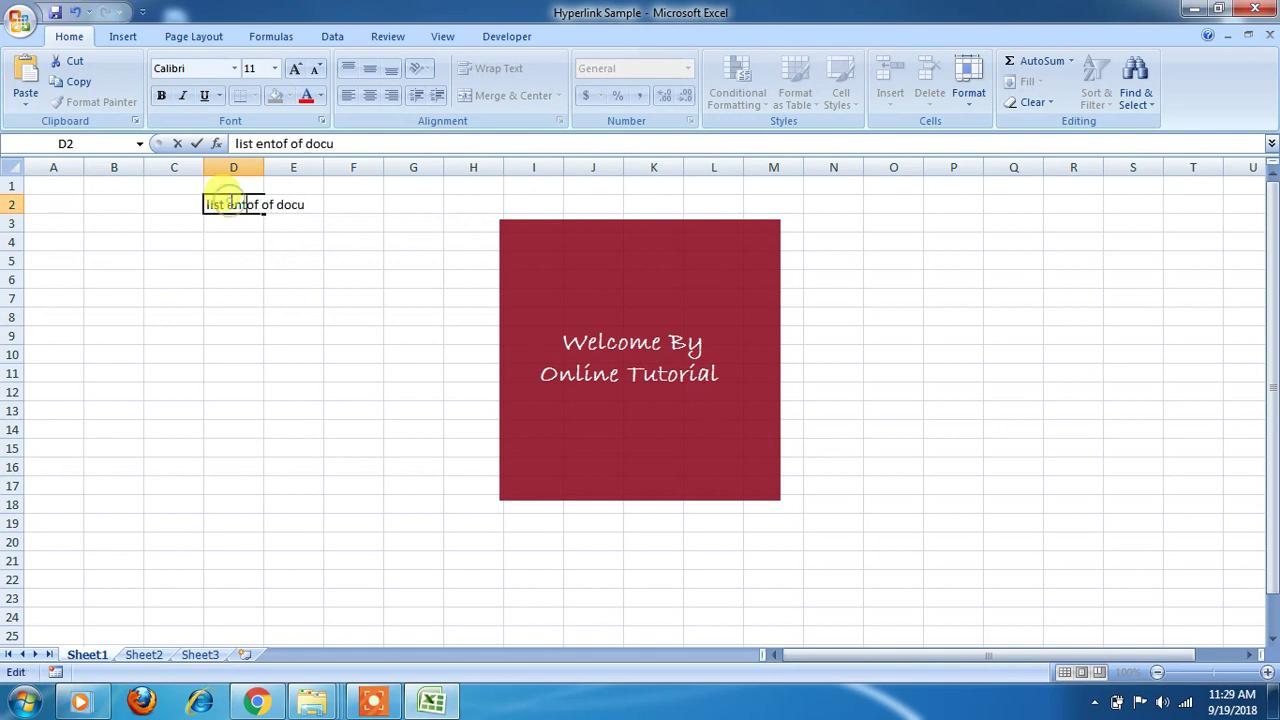
key("BackSpace")
key("BackSpace")
key("BackSpace")
key("BackSpace")
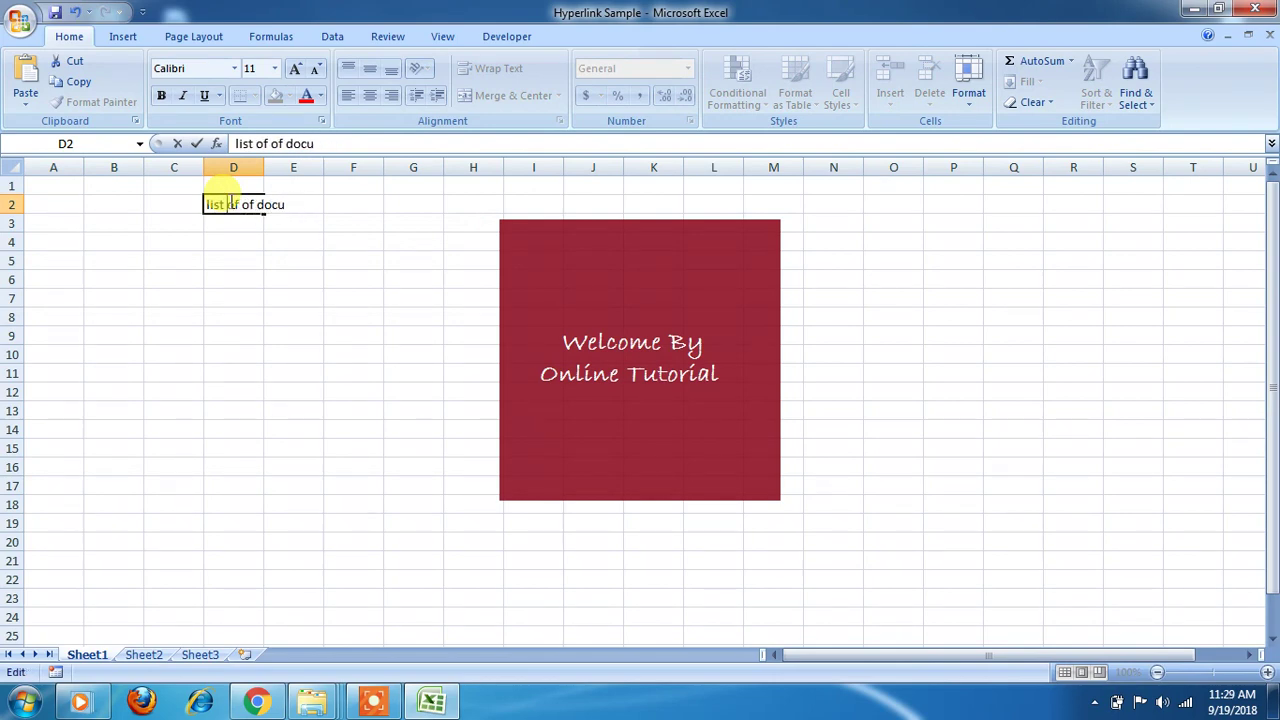
left_click(327, 362)
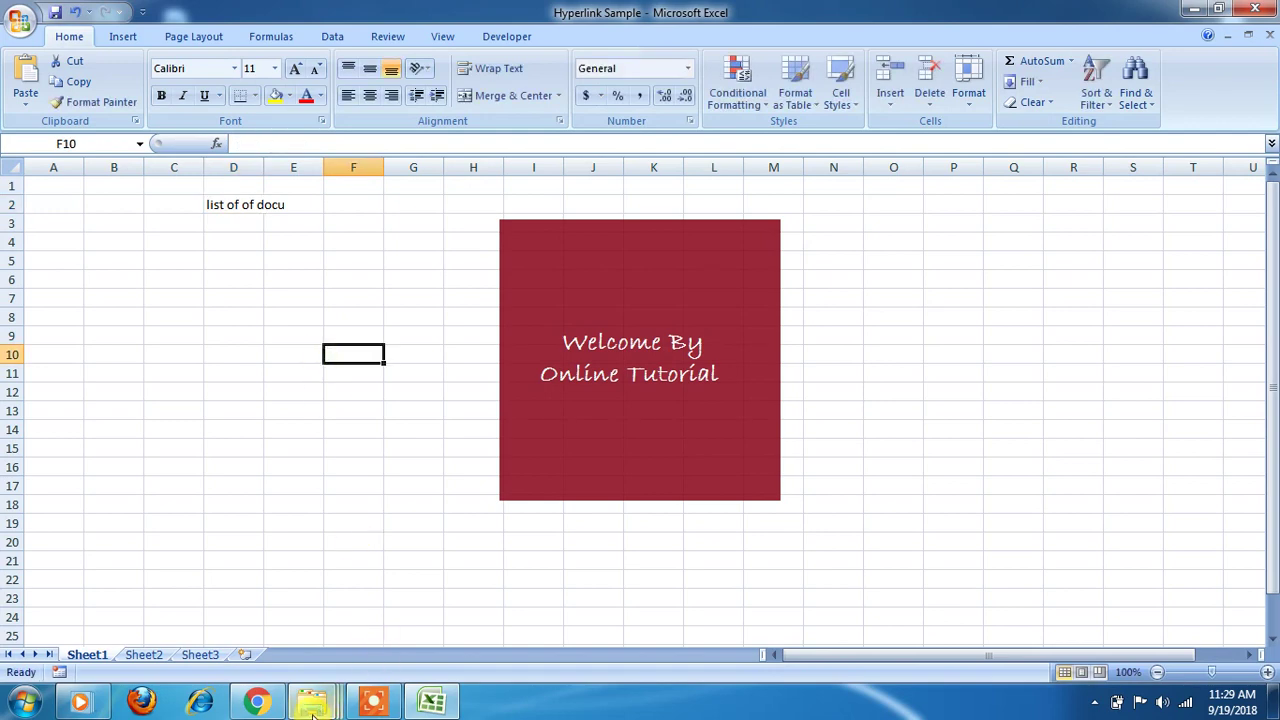
Open New Text Document from the Documents folder in Notepad
mouse_move(312, 700)
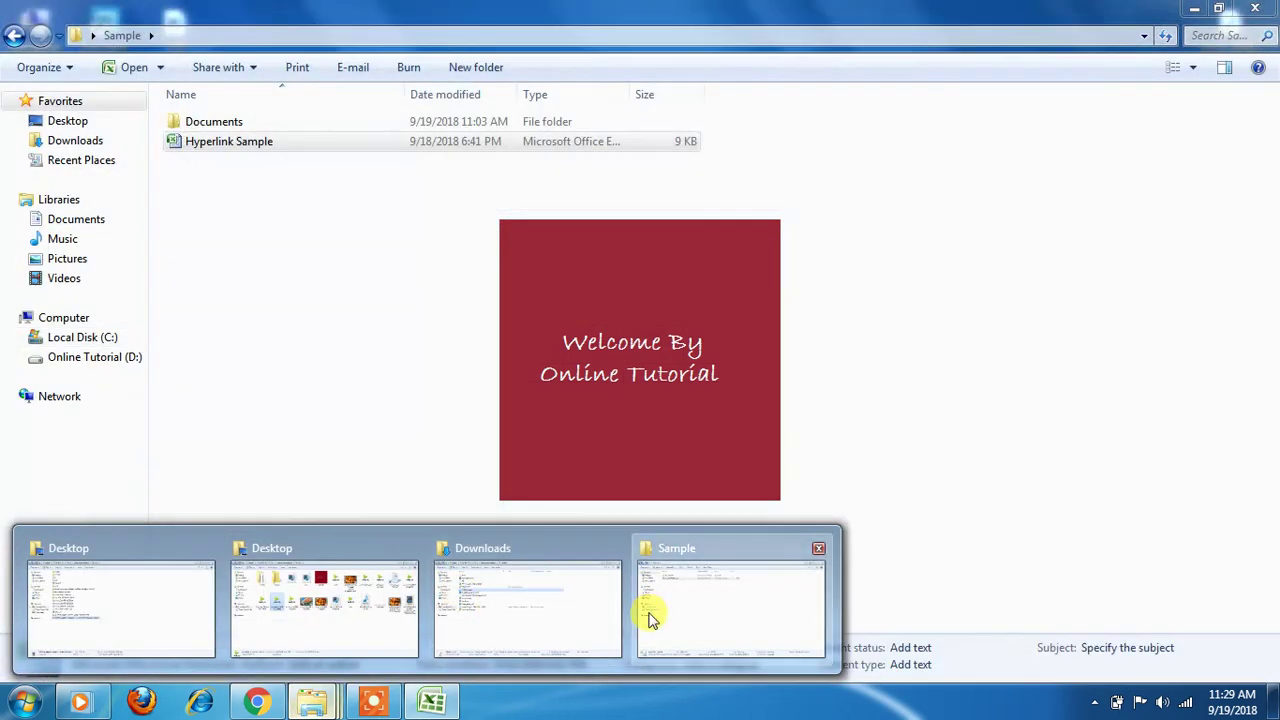
left_click(646, 612)
double_click(240, 121)
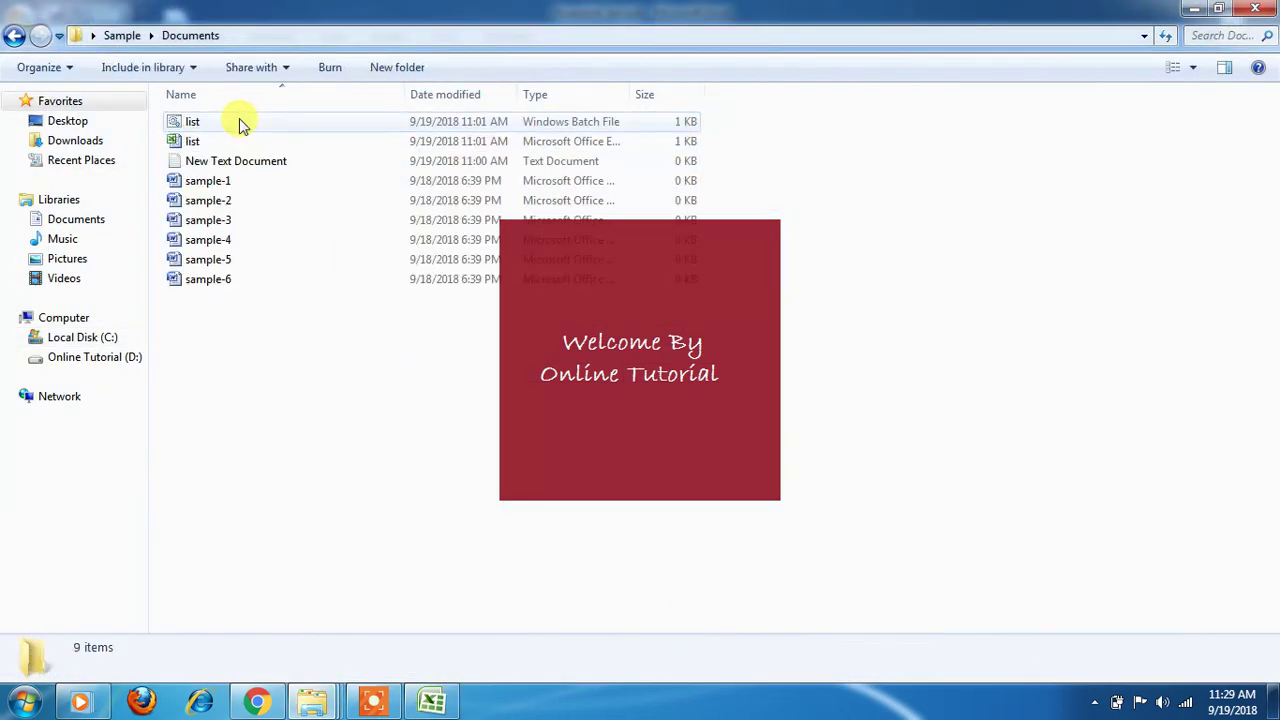
double_click(245, 166)
type("dir 8 /s/b >l")
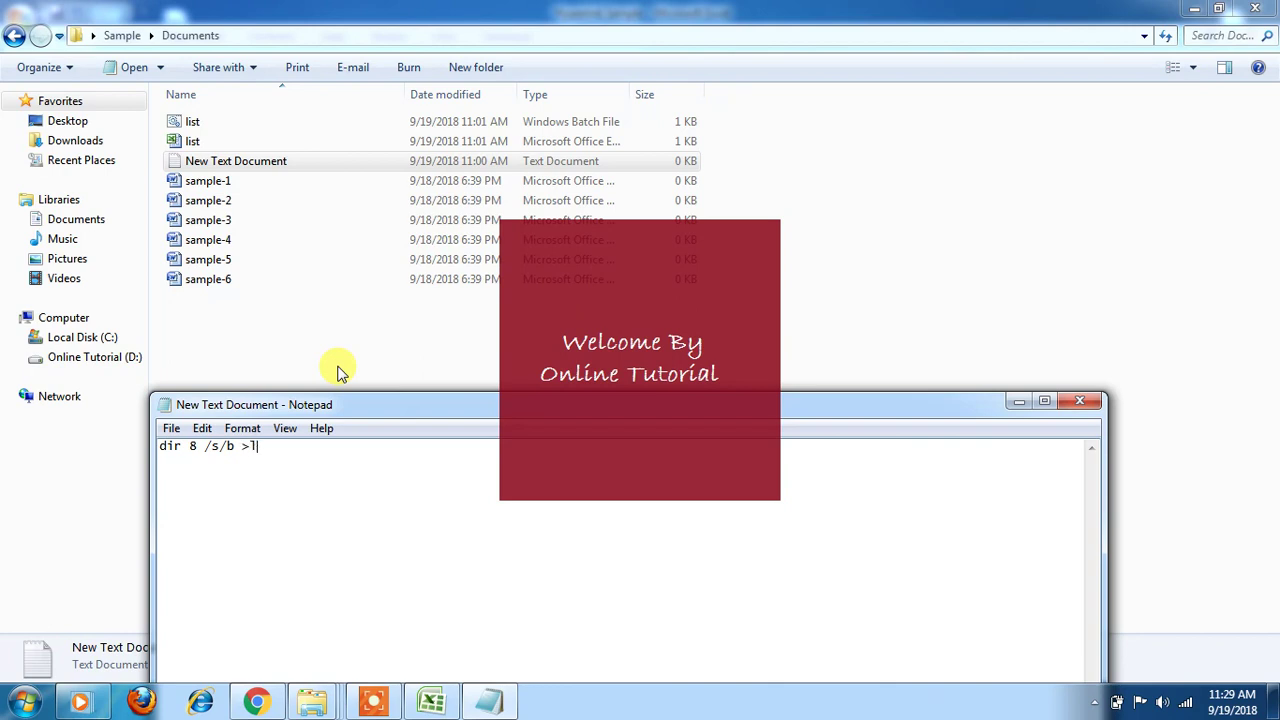
left_click(337, 372)
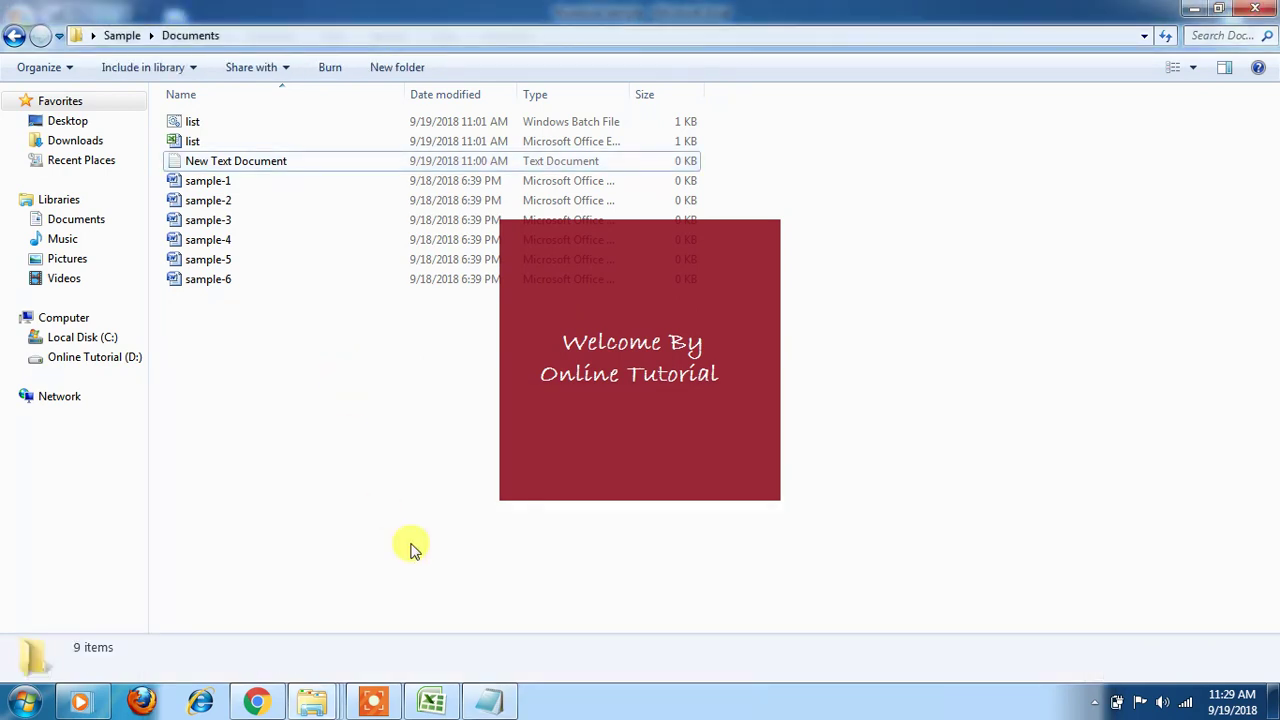
left_click(490, 703)
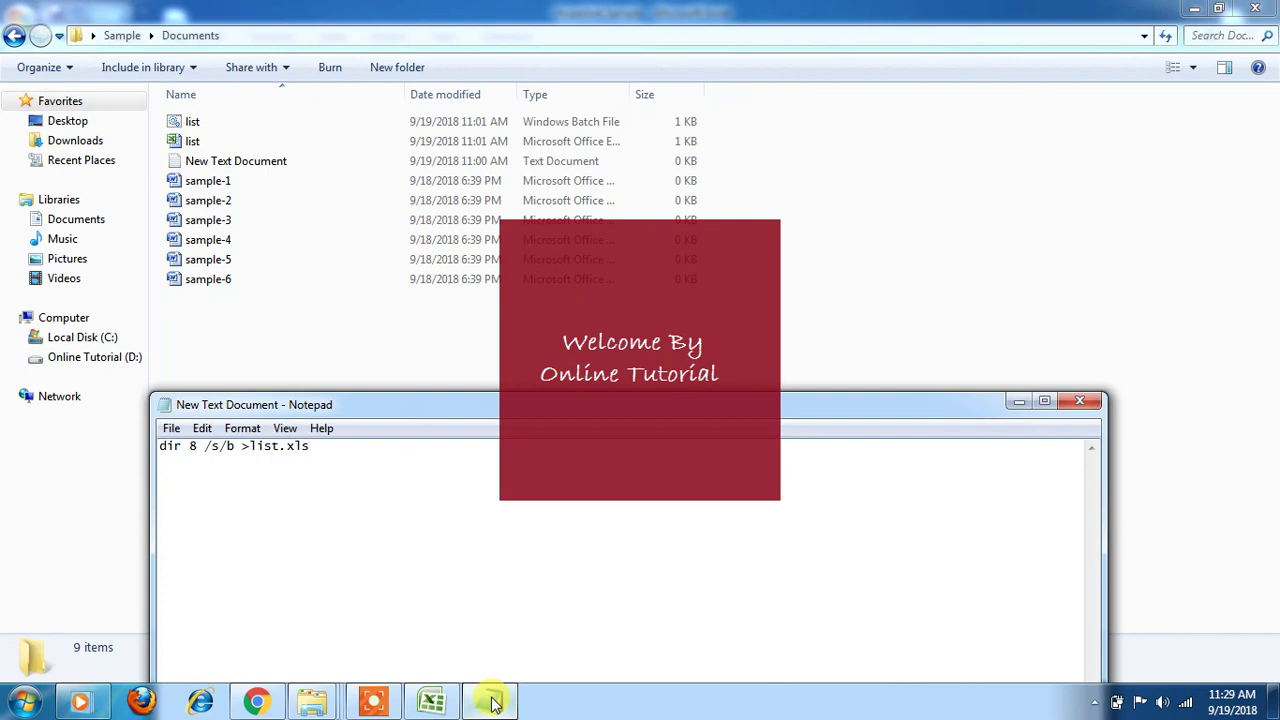
Change the 8 in the command to * so it reads dir * /s/b >list.xls
left_click(172, 428)
left_click(377, 489)
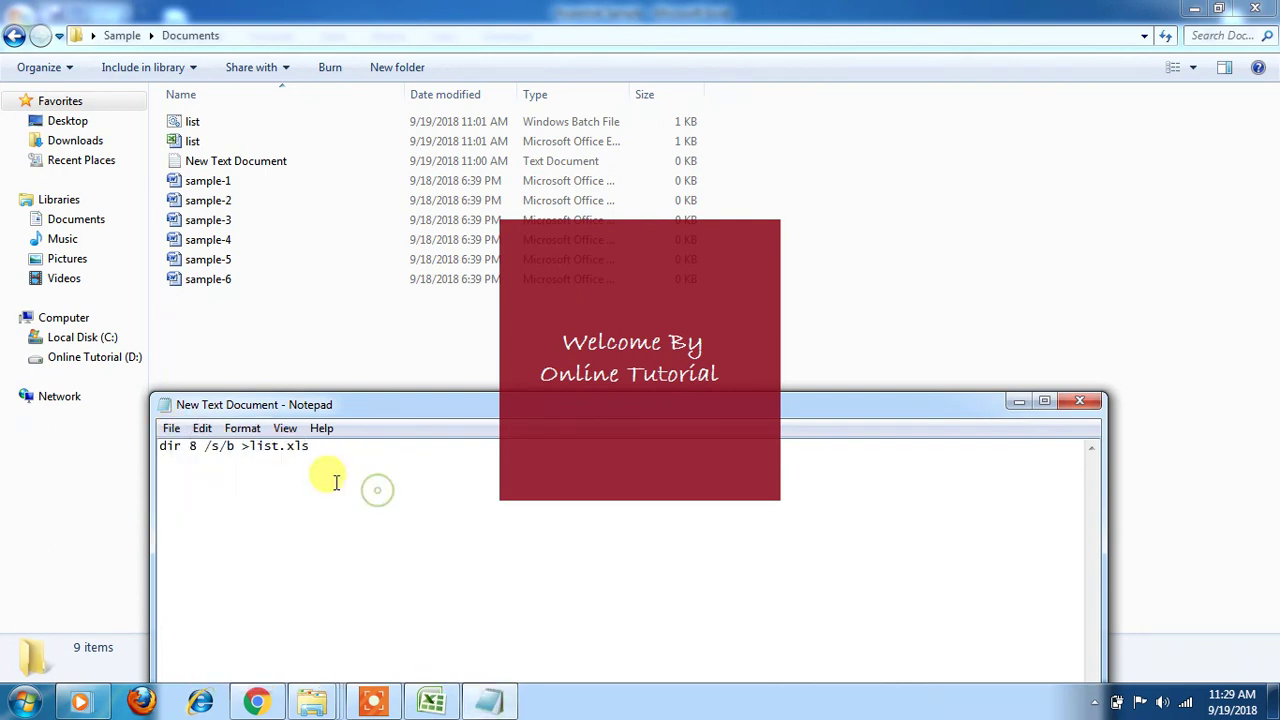
double_click(193, 446)
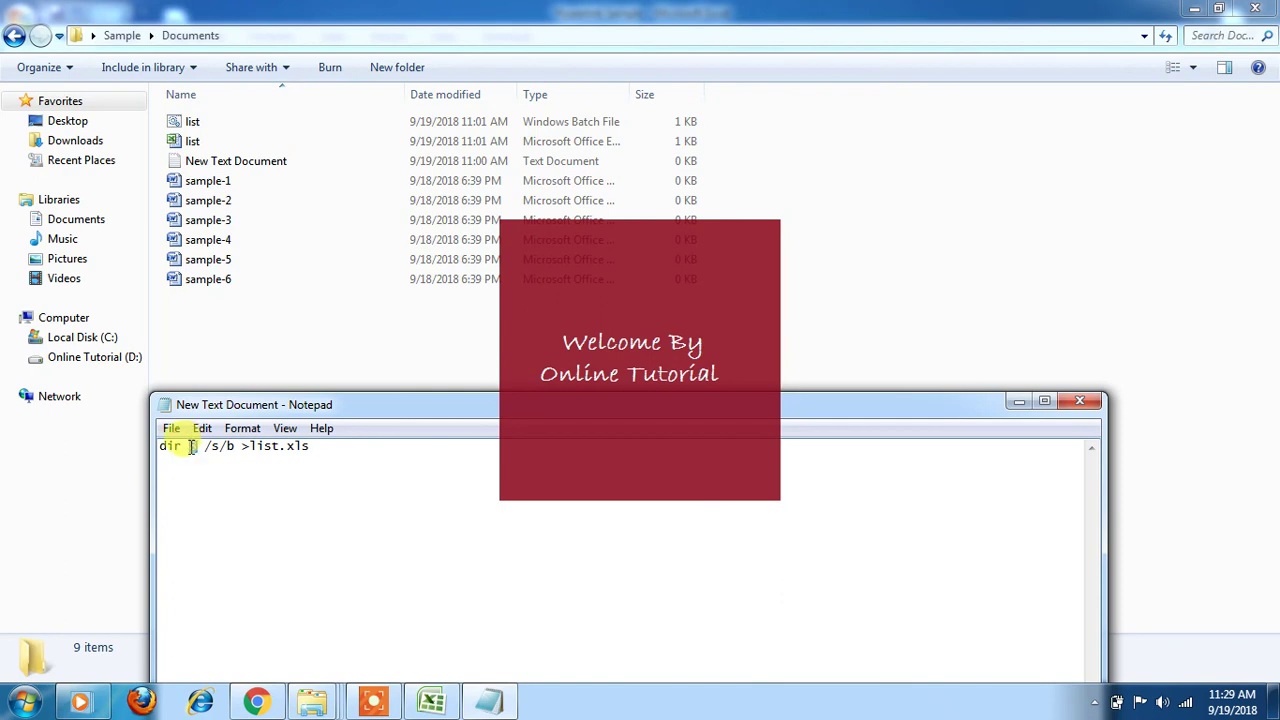
type("*")
Save the command as list.bat, replacing the existing file
left_click(171, 428)
left_click(209, 511)
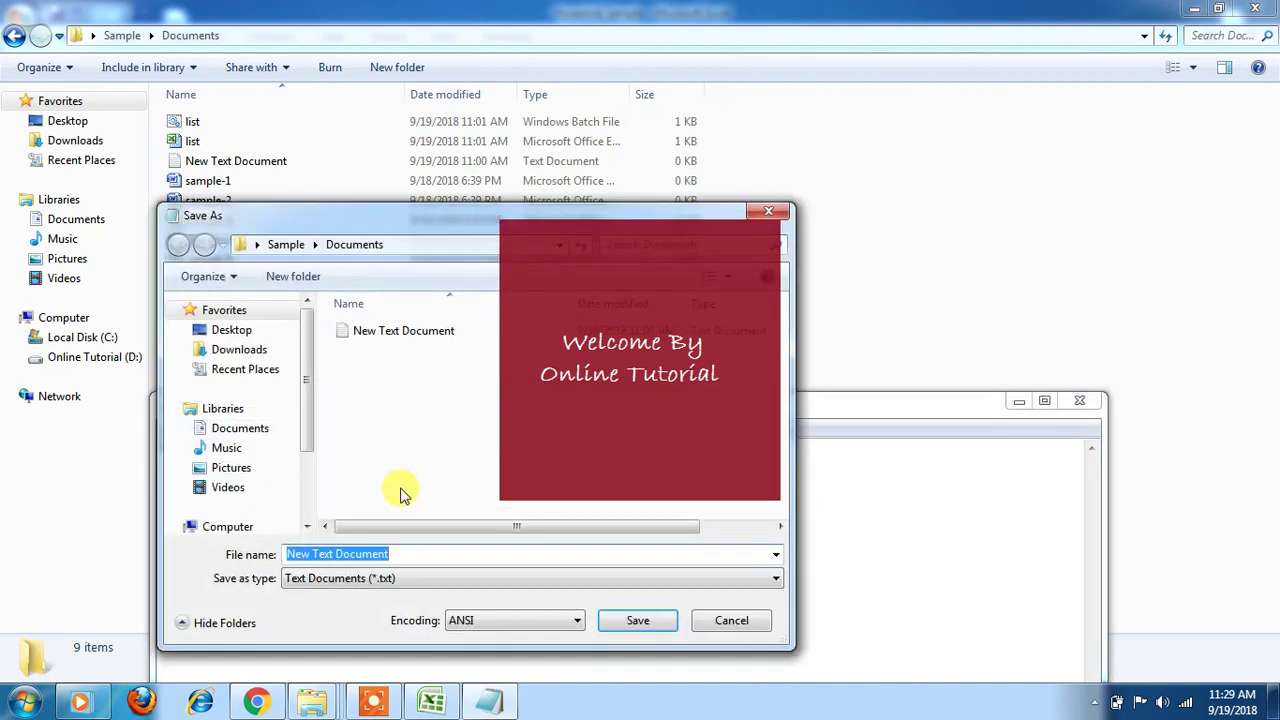
left_click_drag(414, 557, 250, 548)
type("l")
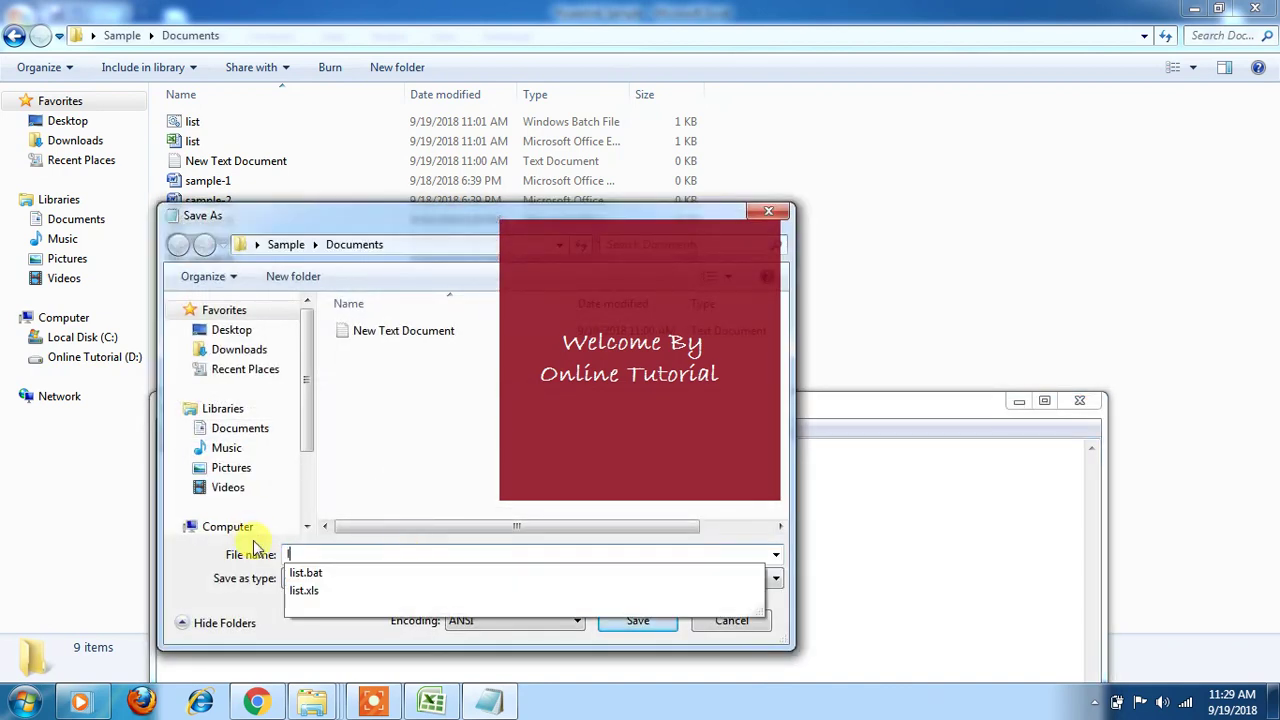
type("ist.bat")
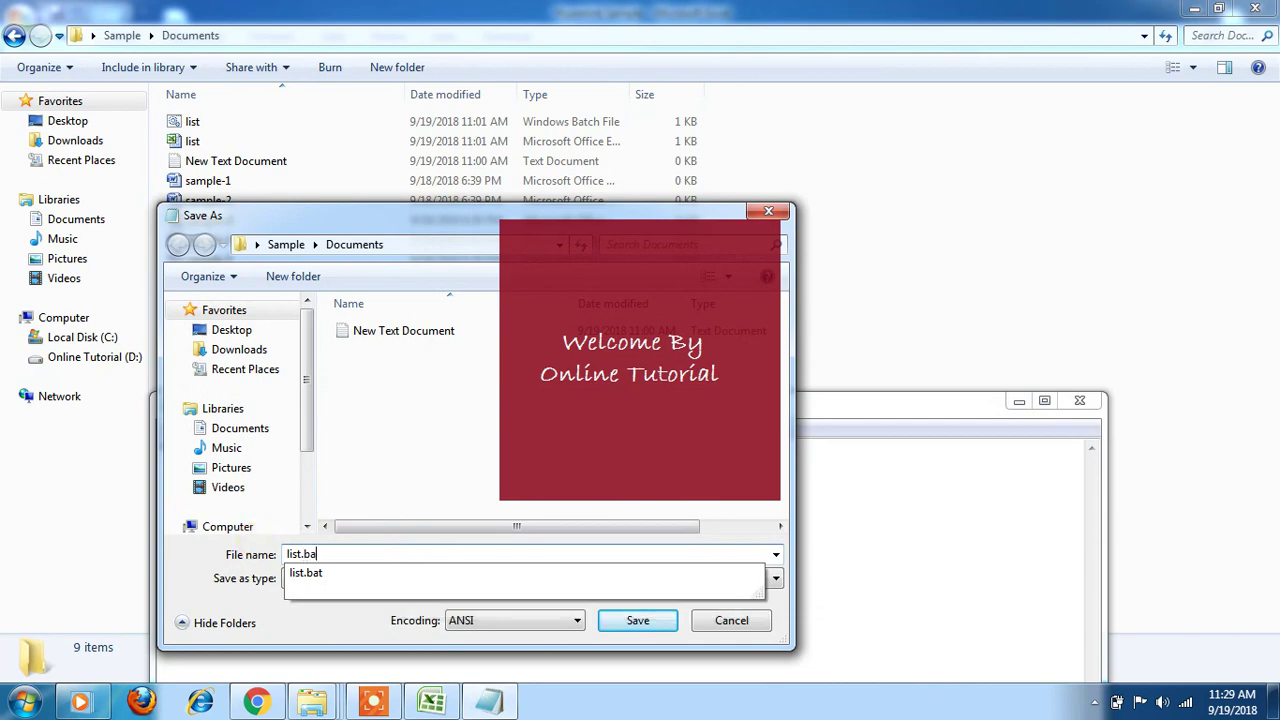
key("Return")
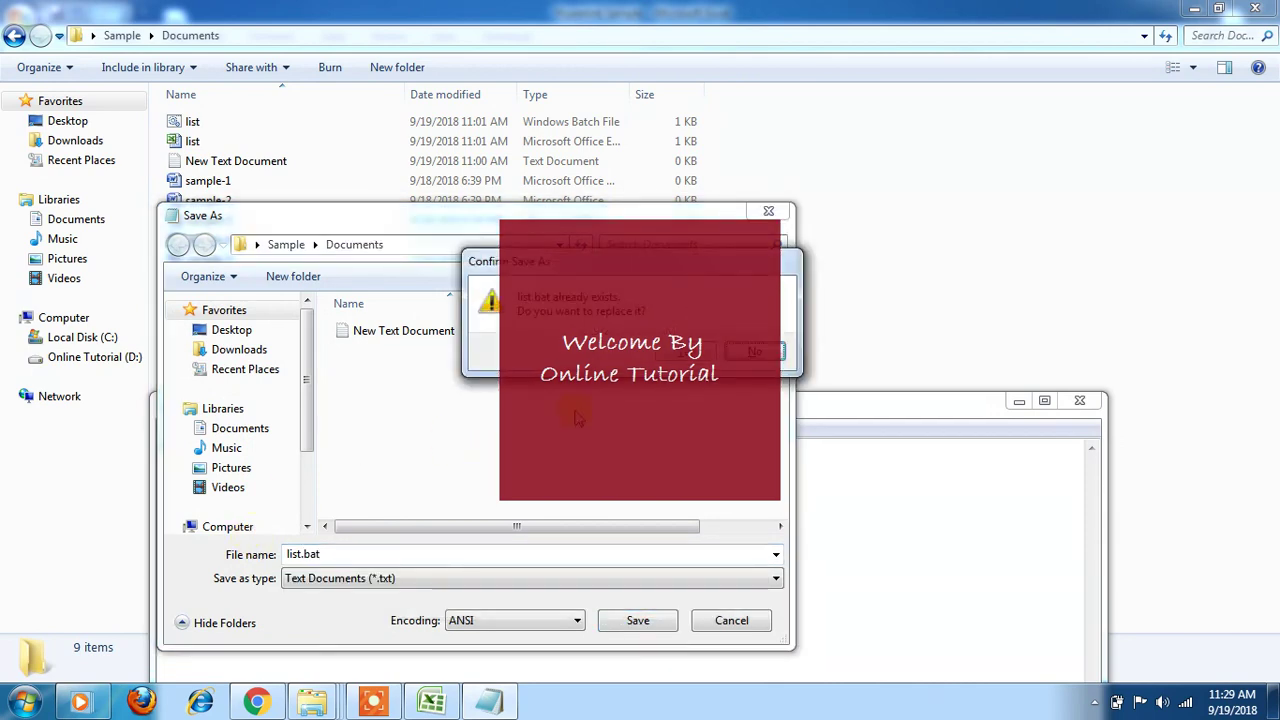
left_click(670, 350)
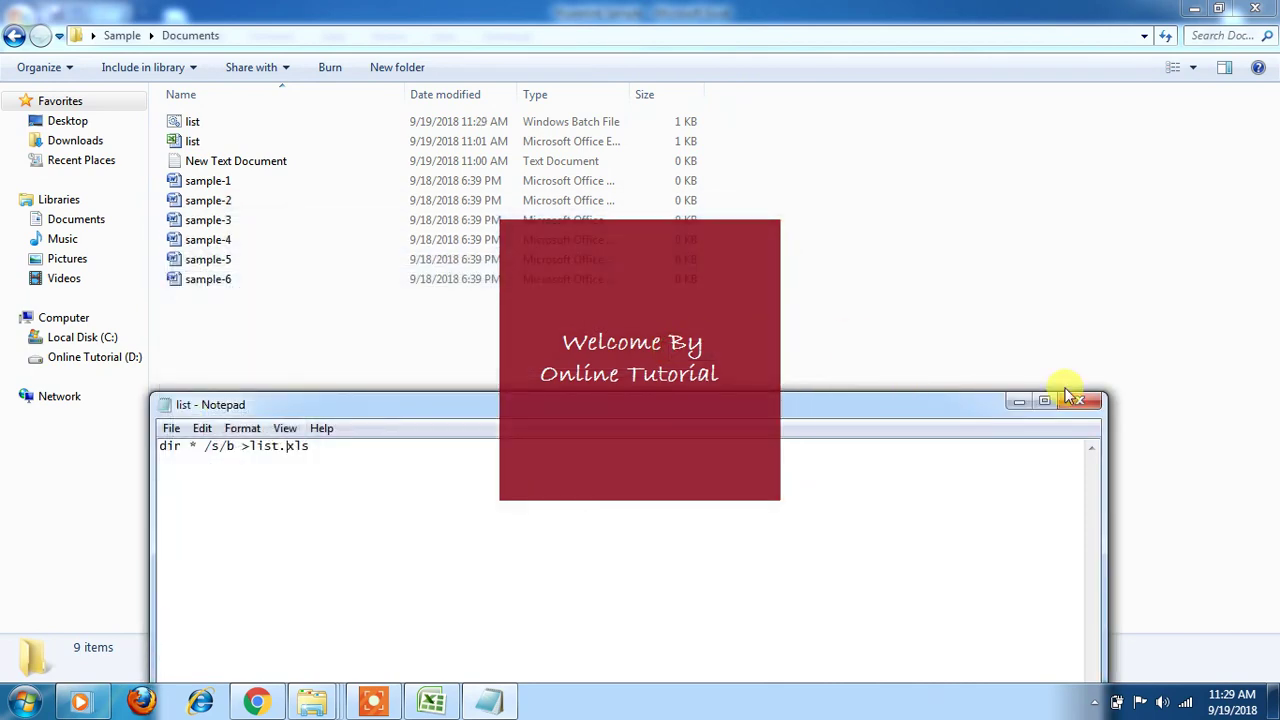
Close Notepad, run list.bat and open the generated list.xls
left_click(1092, 405)
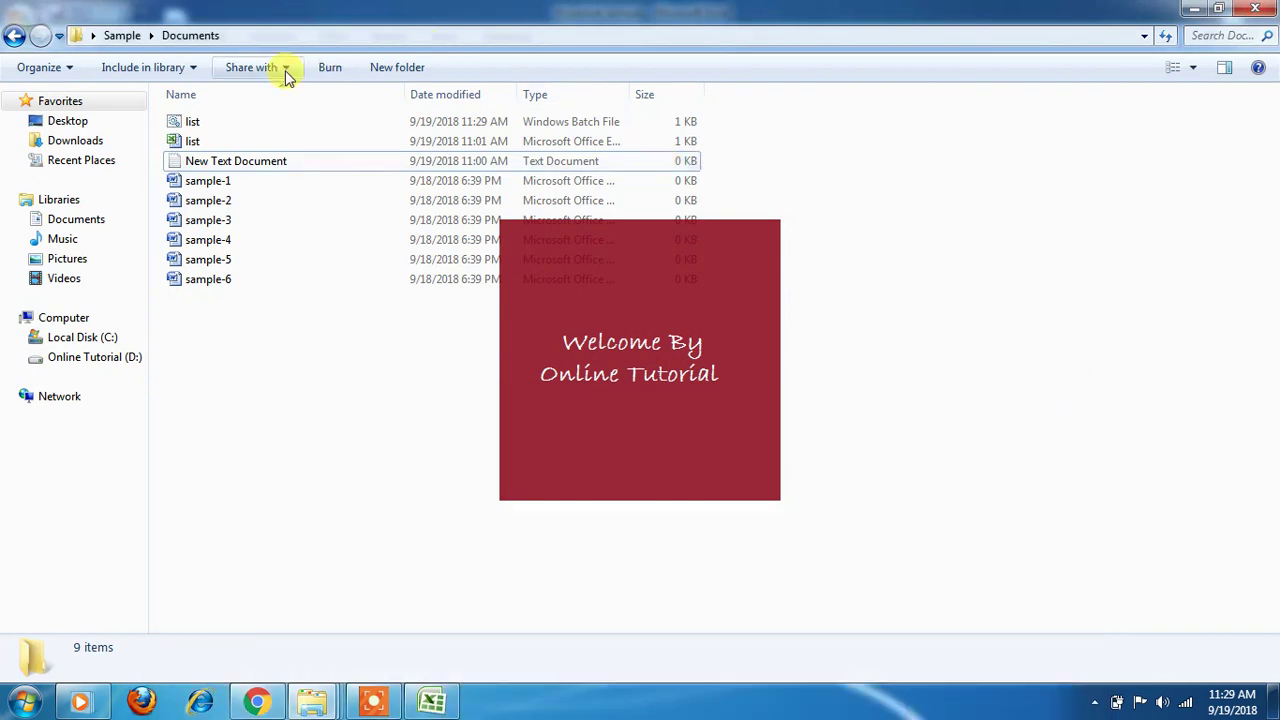
double_click(194, 124)
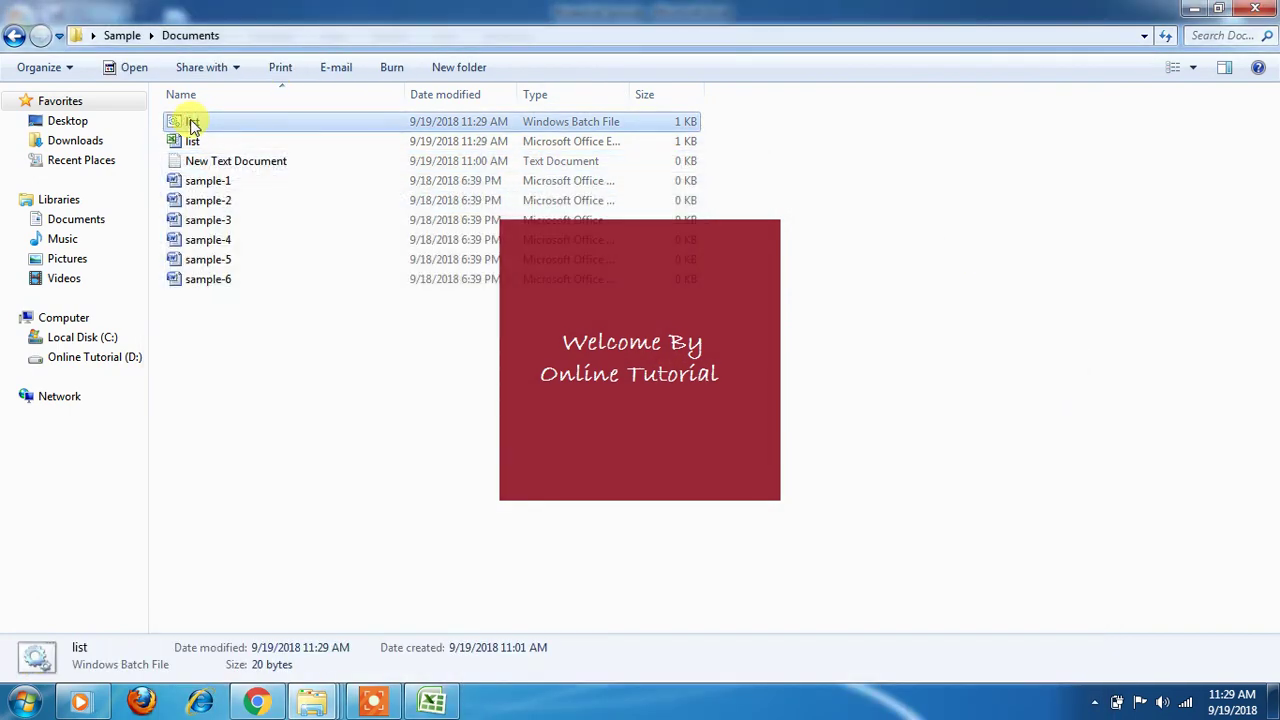
double_click(192, 142)
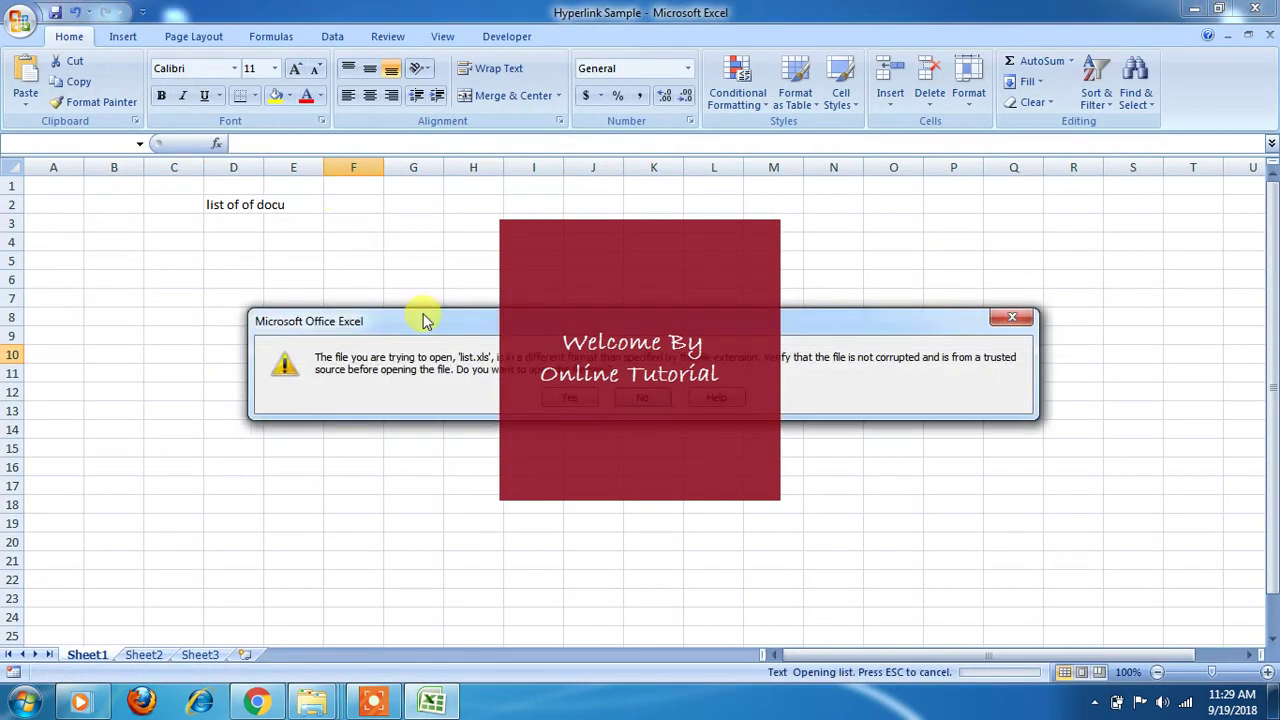
Open list.xls despite the format warning and widen column A to show the full paths
left_click(566, 398)
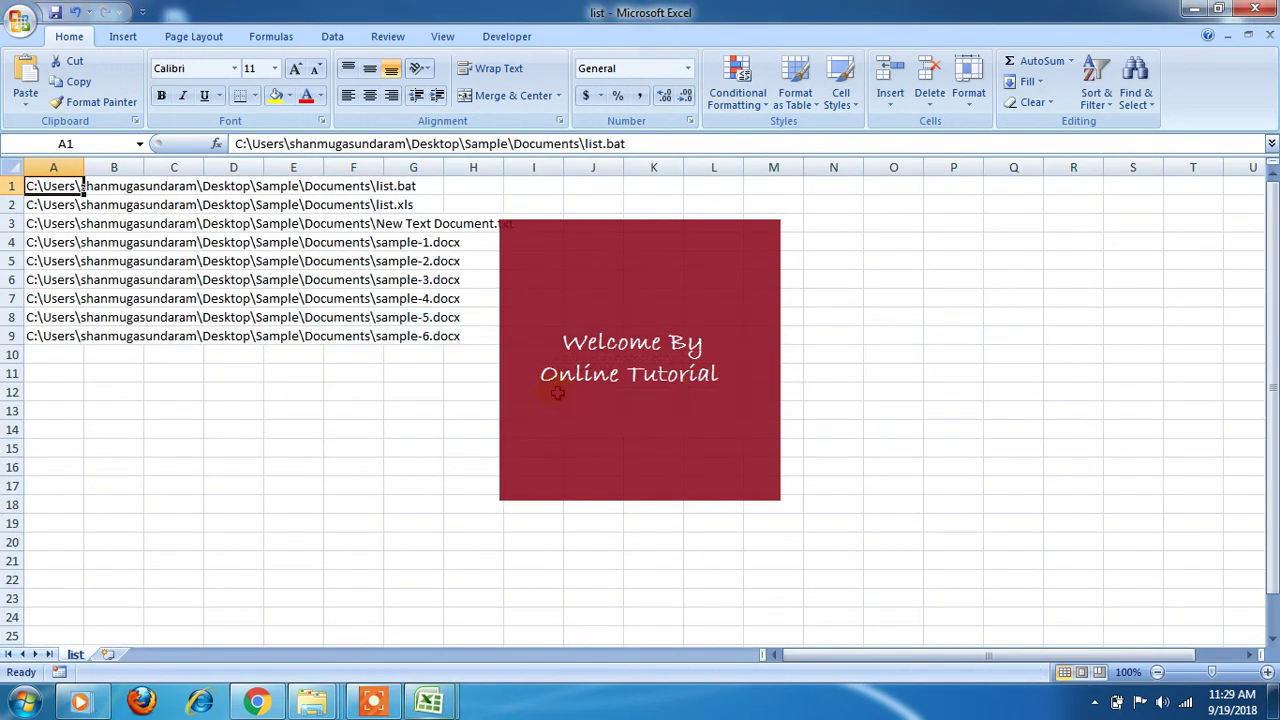
left_click_drag(84, 167, 505, 124)
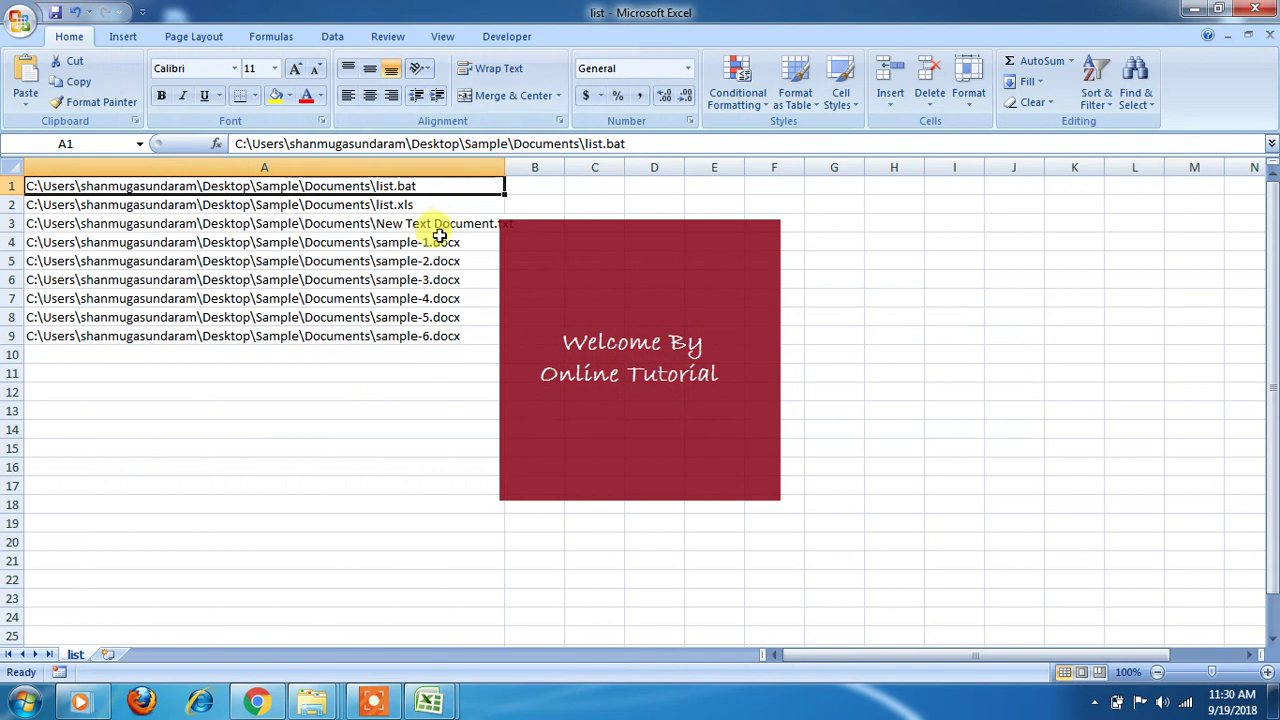
mouse_move(431, 242)
left_mouse_down()
mouse_move(436, 356)
mouse_move(430, 336)
left_mouse_up()
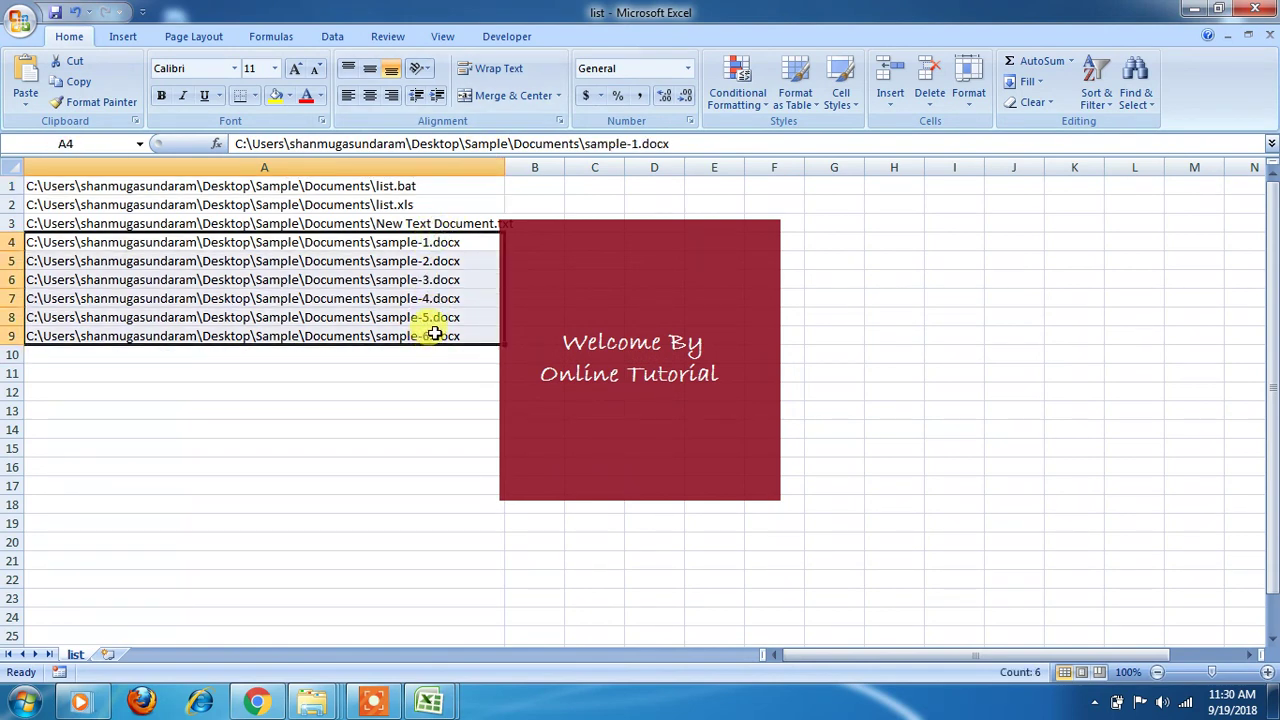
Delete the folder path from cell A4, leaving just sample-1.docx
left_click(432, 242)
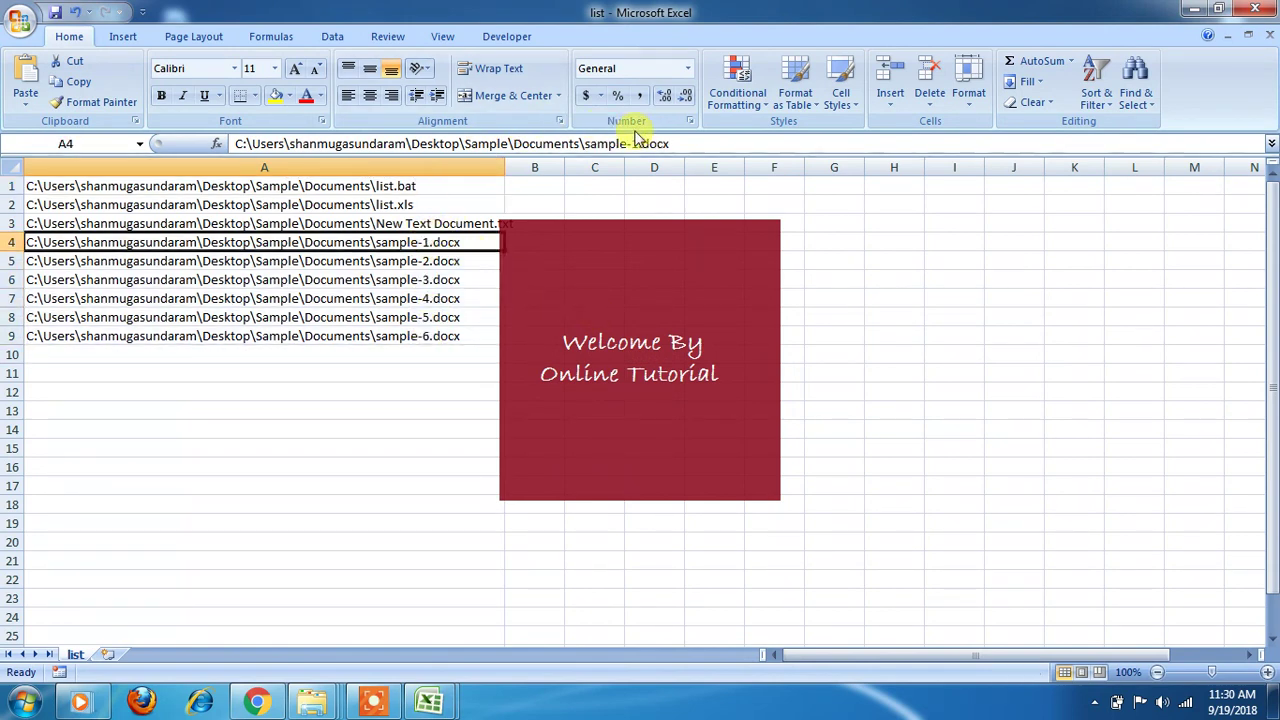
left_click(588, 143)
left_click_drag(586, 143, 386, 118)
key("ctrl+c")
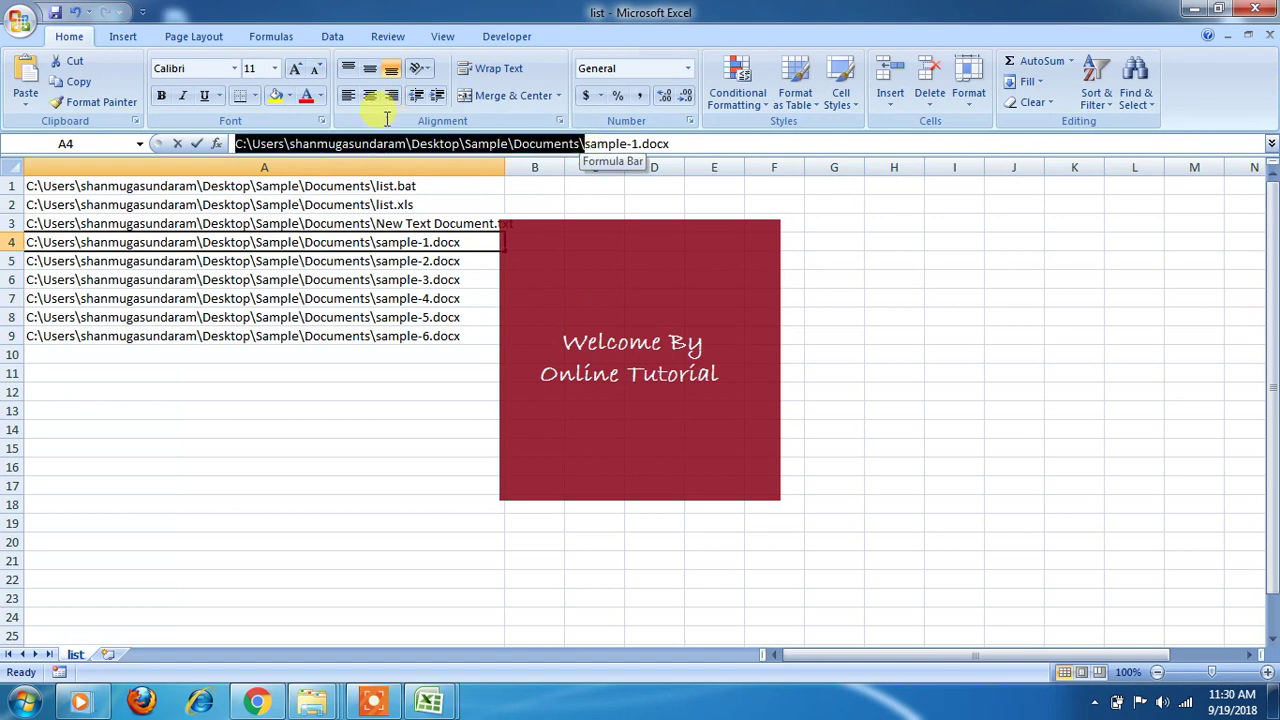
key("Delete")
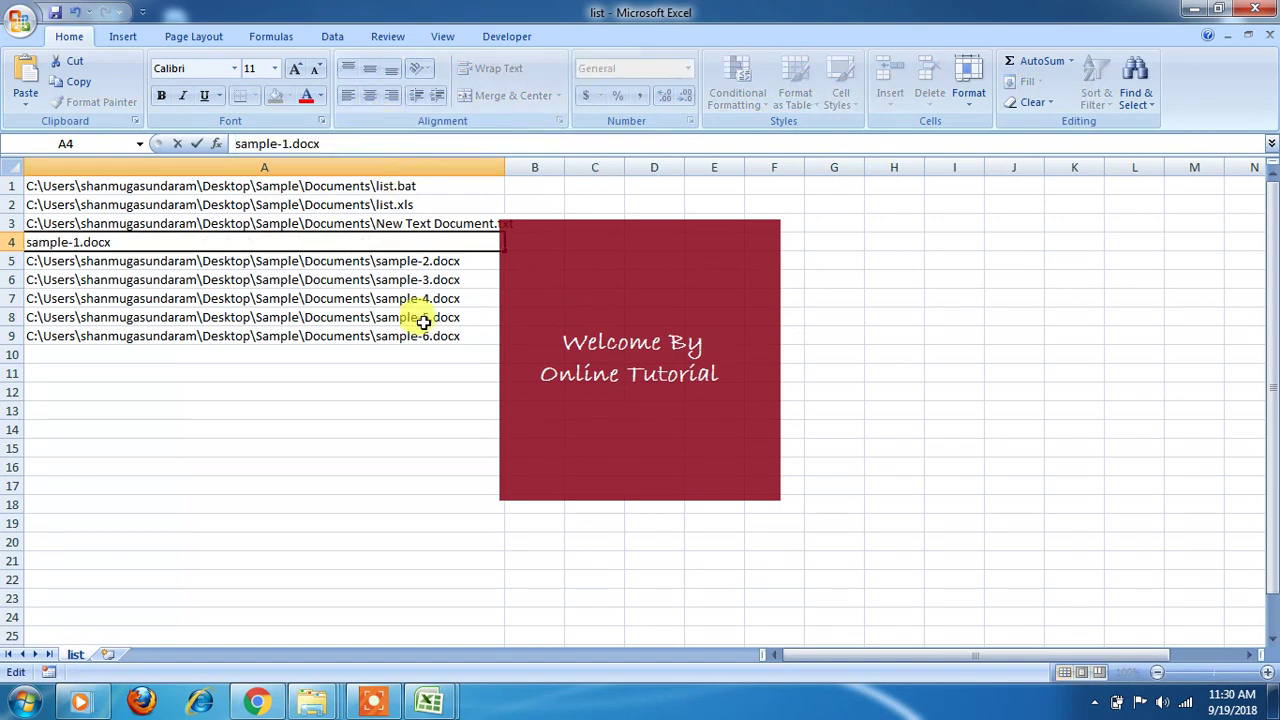
left_click(424, 322)
left_click(364, 165)
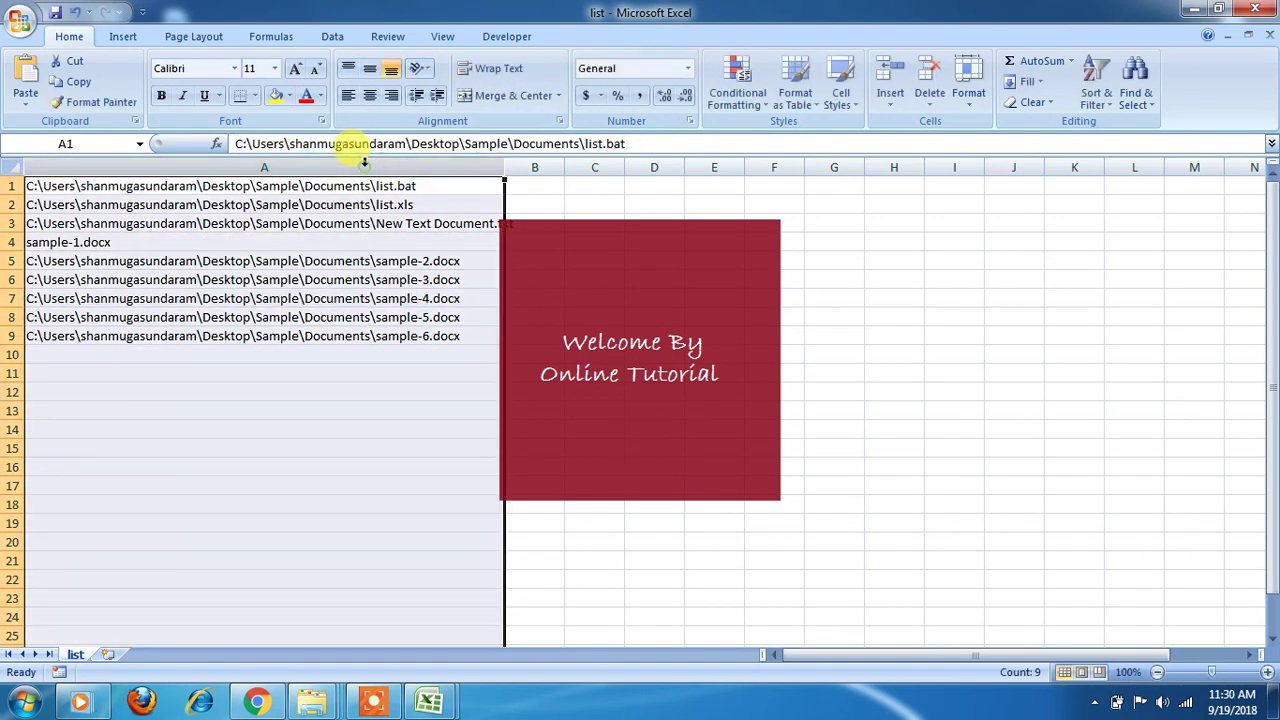
Replace the pasted Documents folder path with nothing in column A via Replace All
key("ctrl+h")
key("Return")
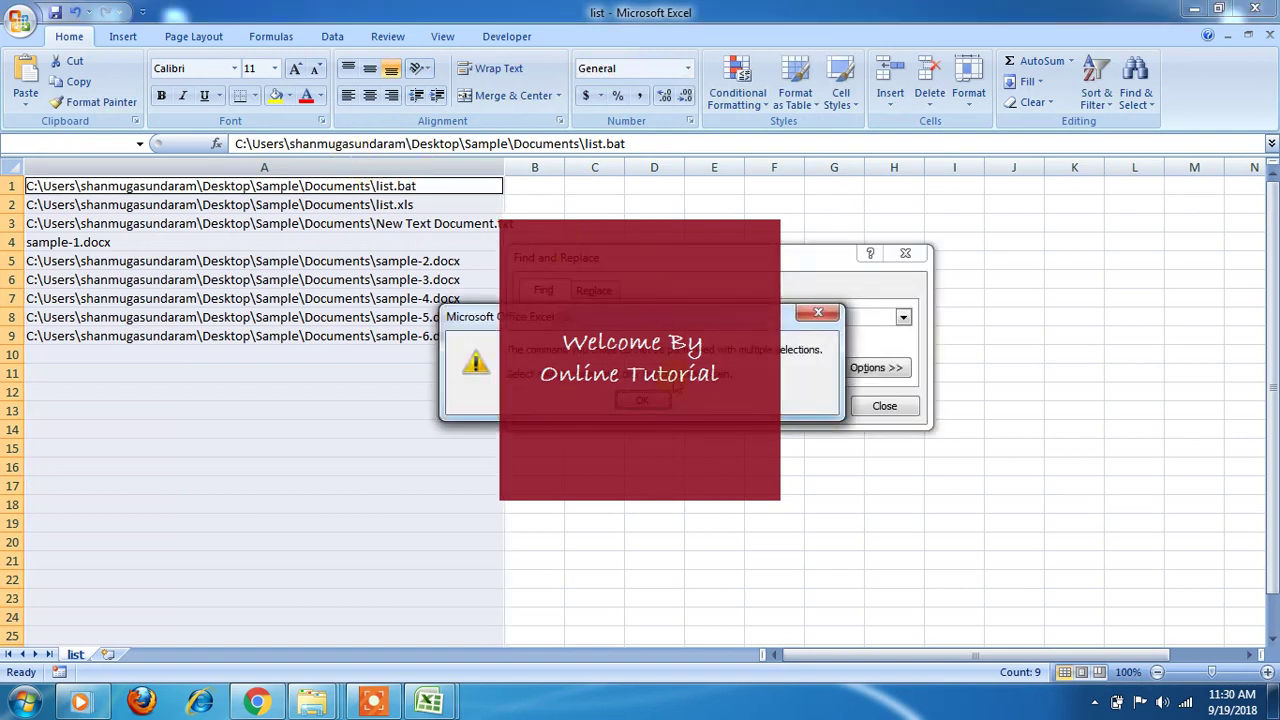
left_click(646, 400)
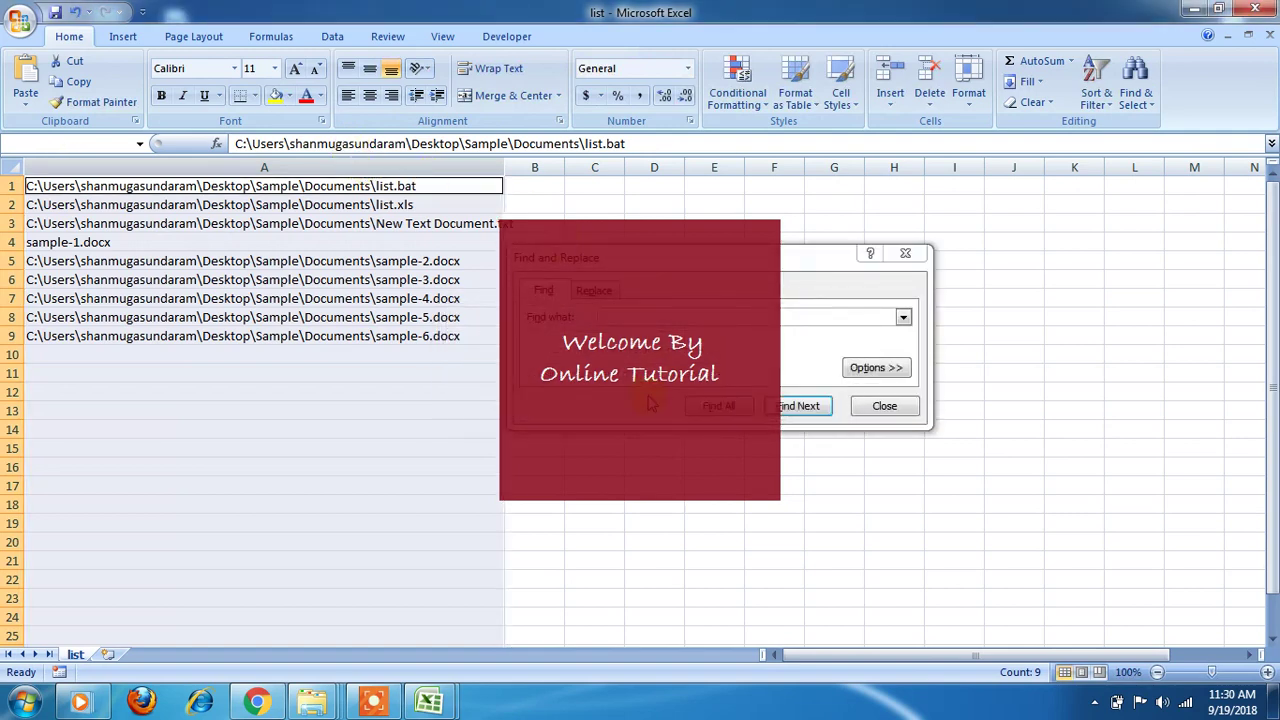
key("Return")
left_click(643, 398)
key("ctrl+v")
left_click(598, 292)
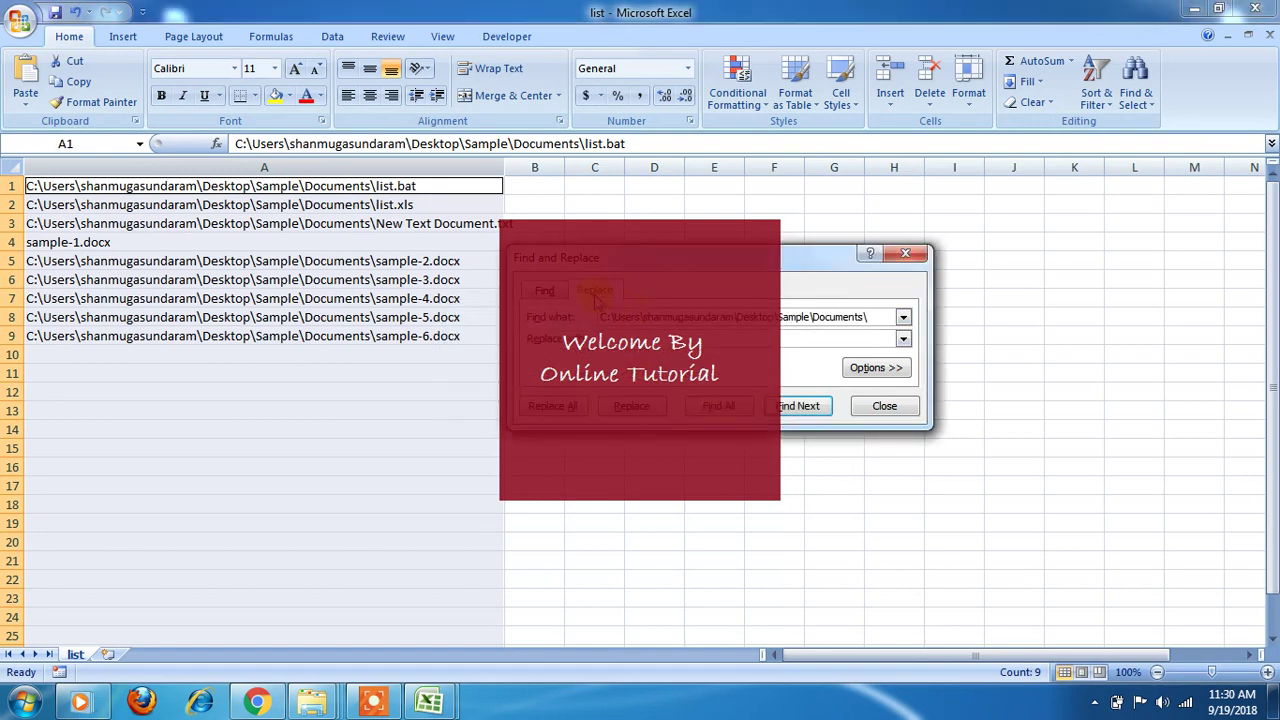
left_click(577, 412)
Copy the file names sample-1.docx to sample-6.docx from cells A4:A9
left_click(648, 400)
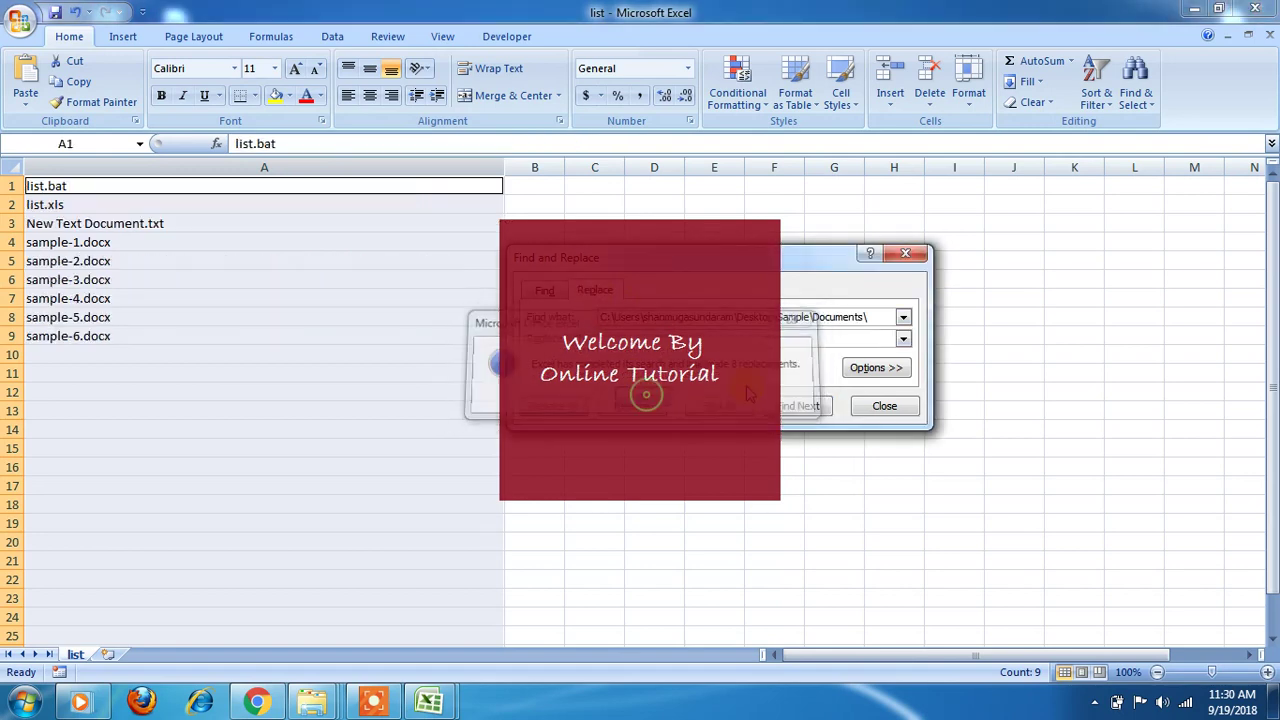
left_click(860, 406)
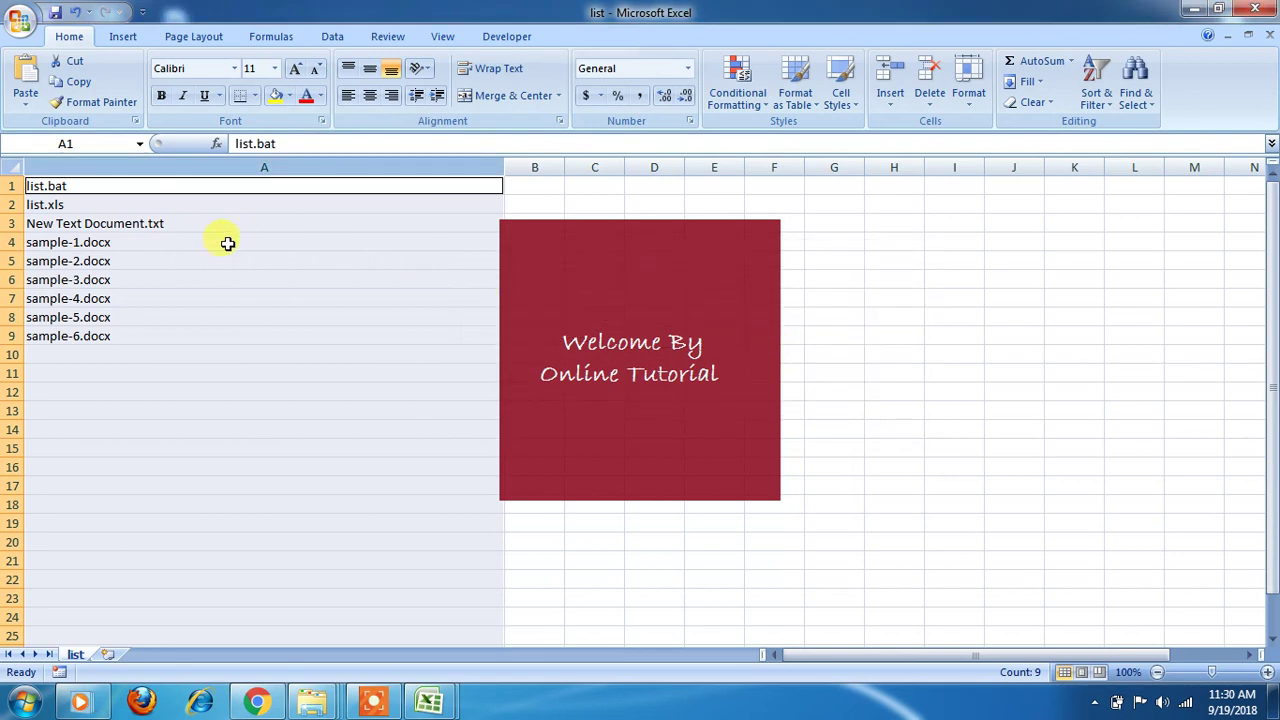
left_click(136, 242)
left_click_drag(136, 242, 136, 332)
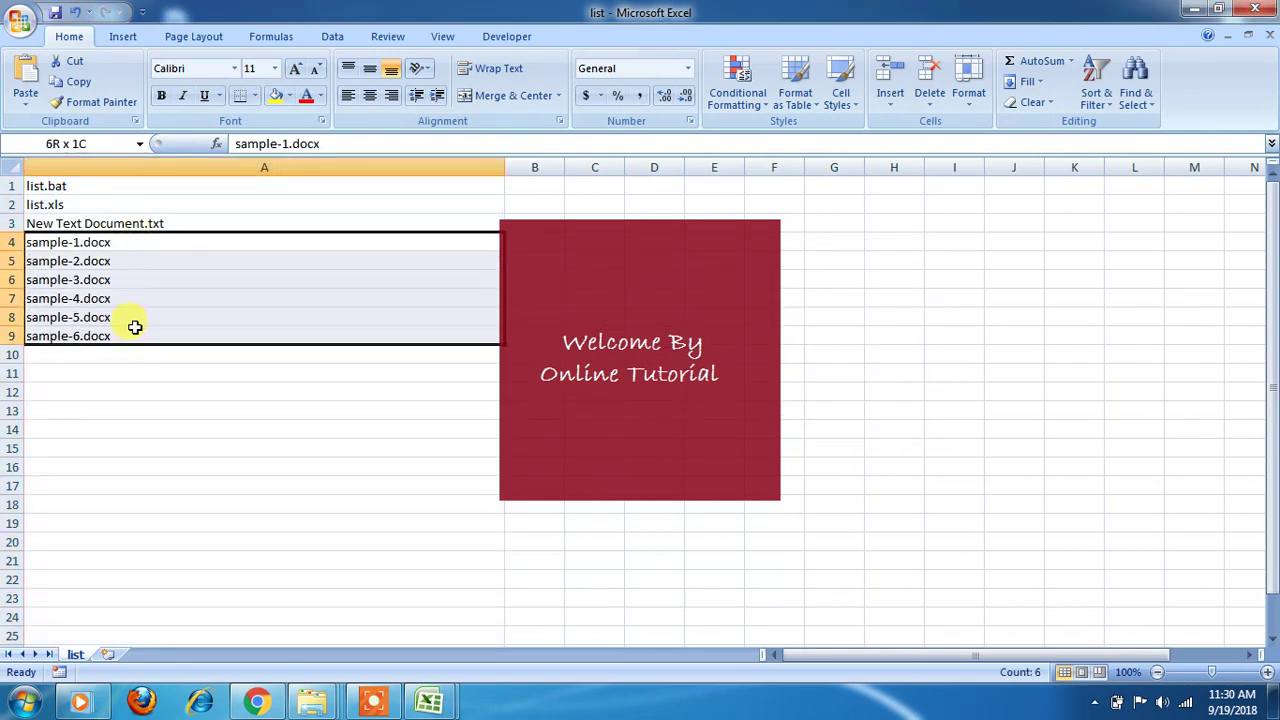
right_click(136, 317)
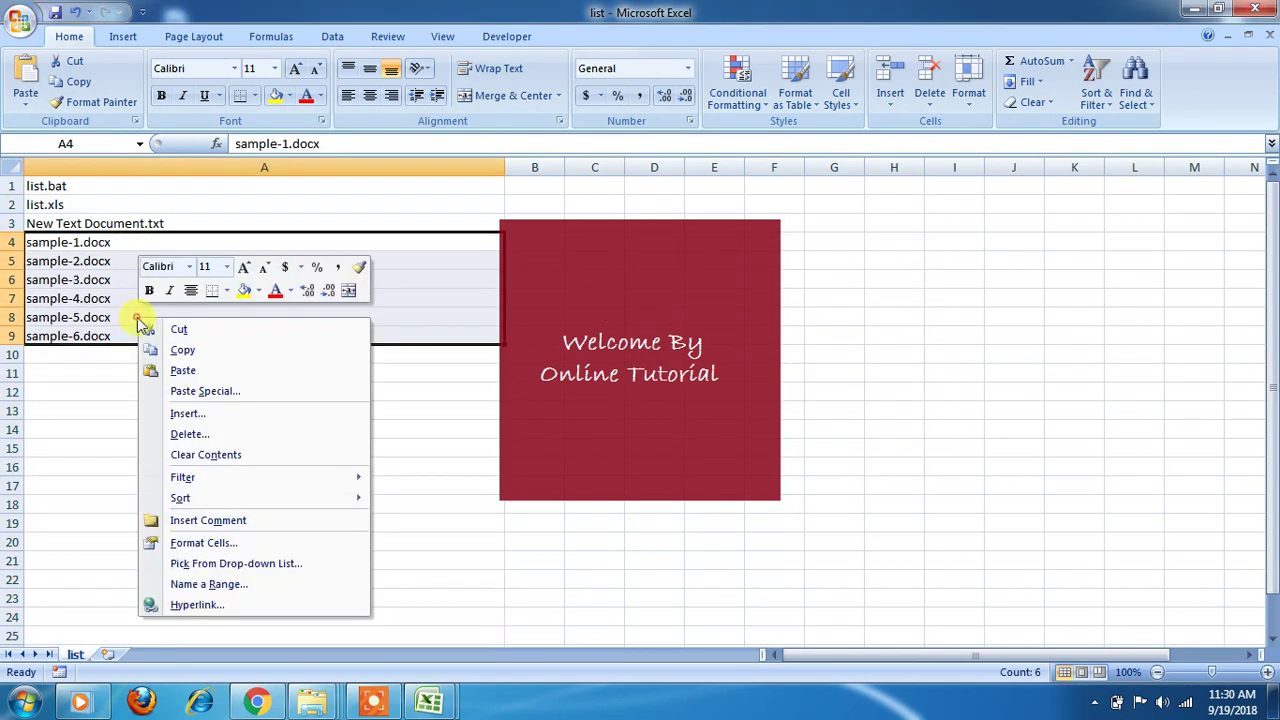
left_click(193, 351)
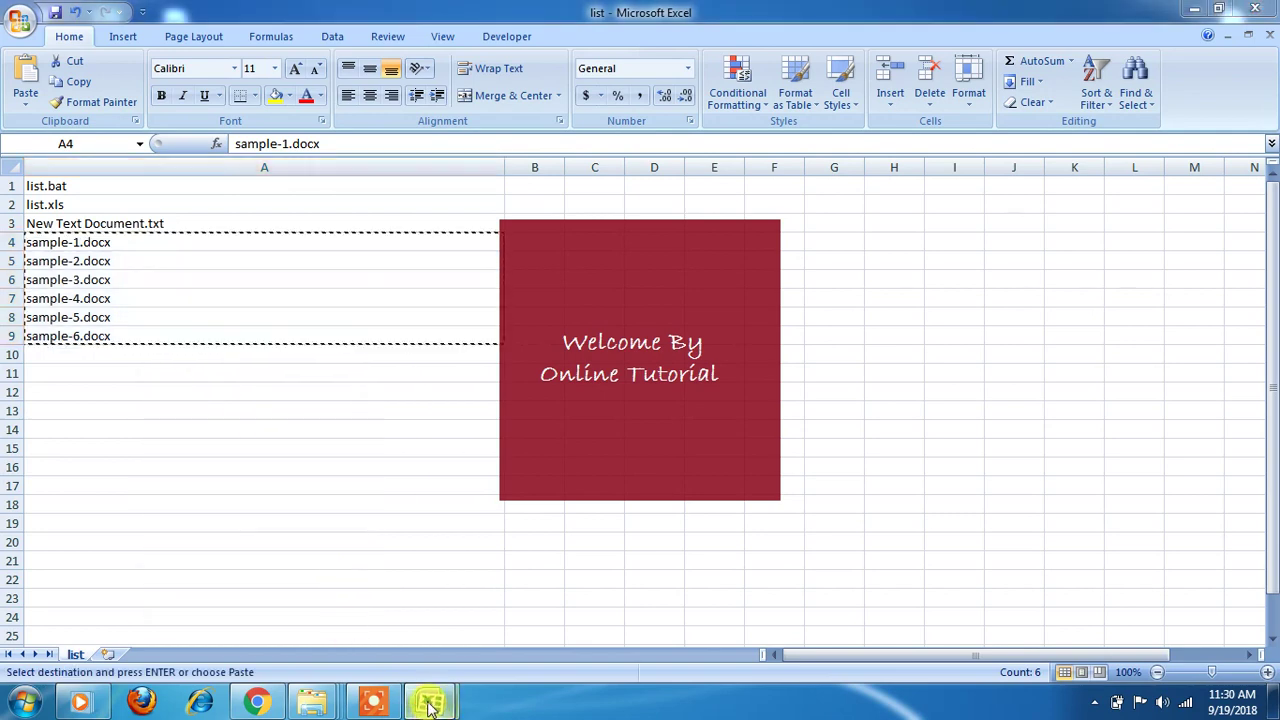
Paste the six sample file names into D3:D8 of Hyperlink Sample and widen column D
mouse_move(430, 705)
left_click(357, 591)
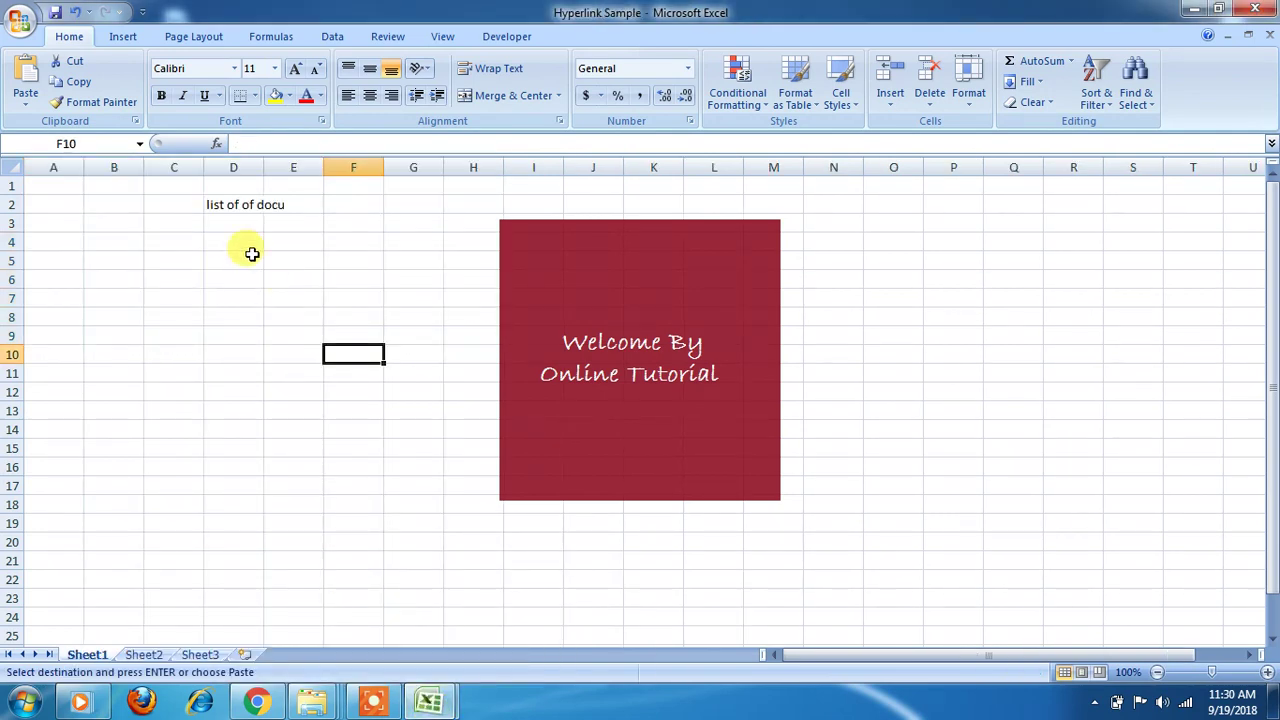
left_click(227, 228)
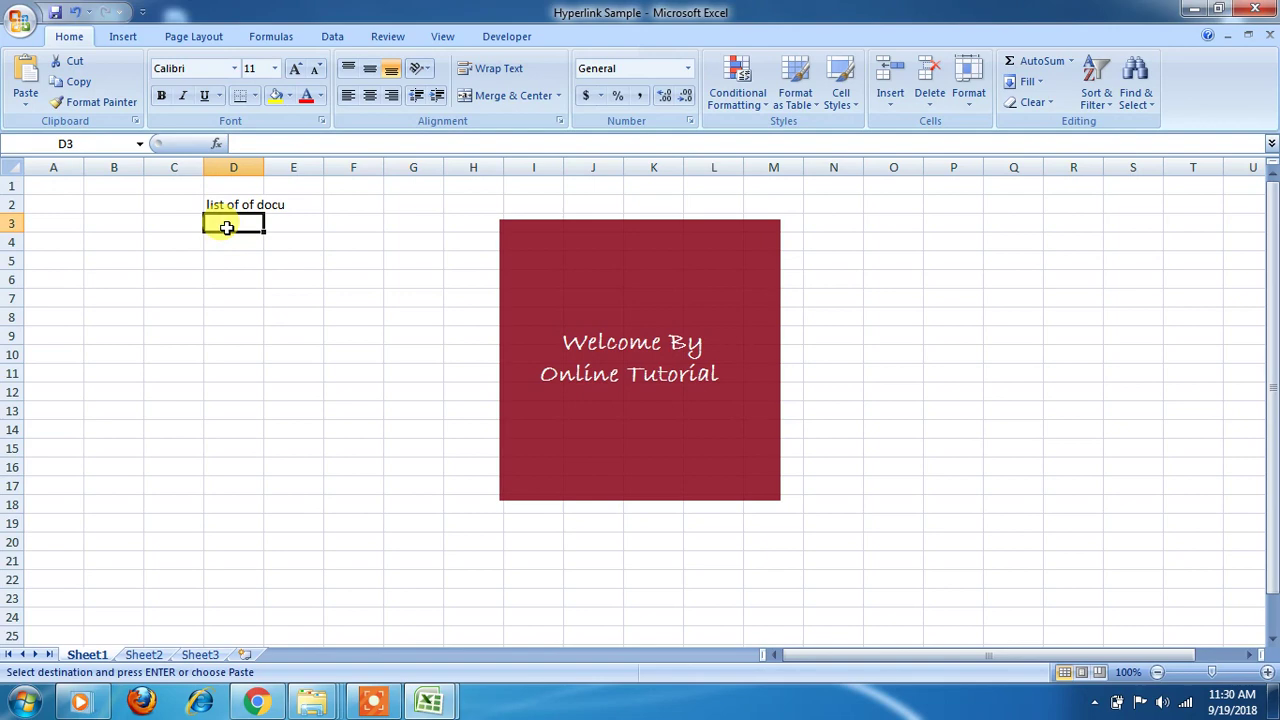
right_click(227, 228)
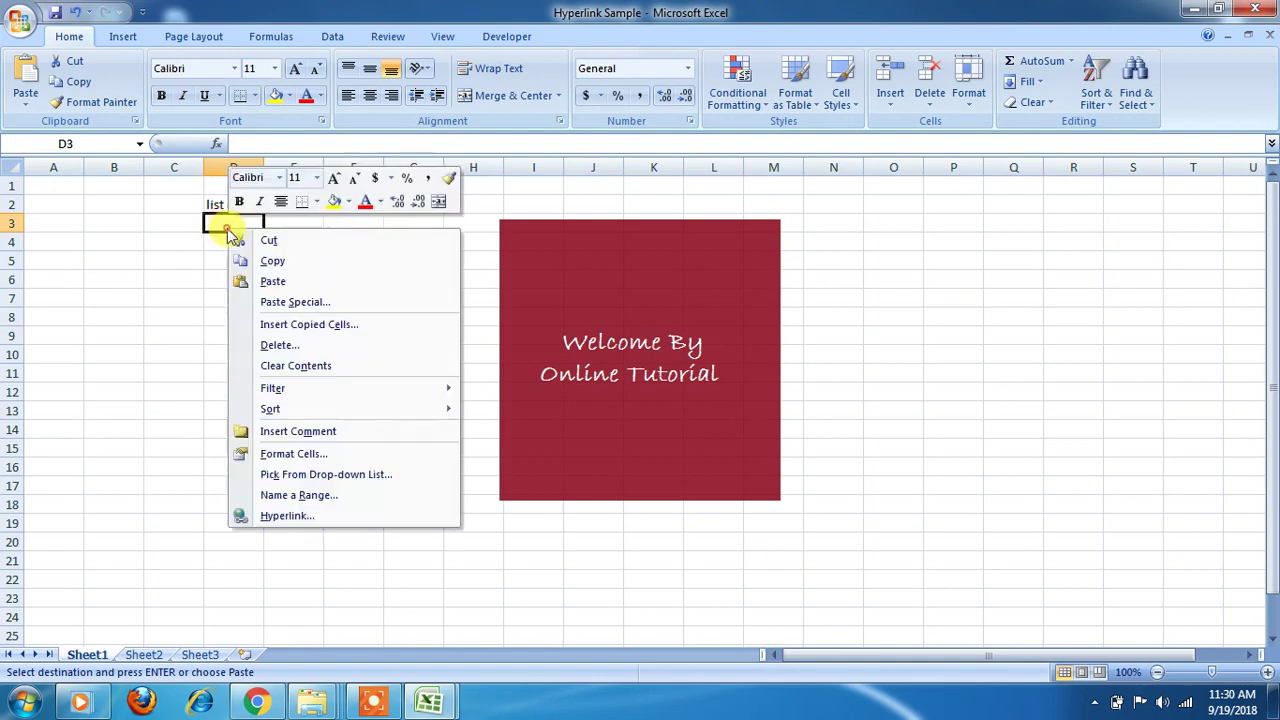
left_click(277, 290)
left_click_drag(264, 168, 360, 180)
left_click(390, 208)
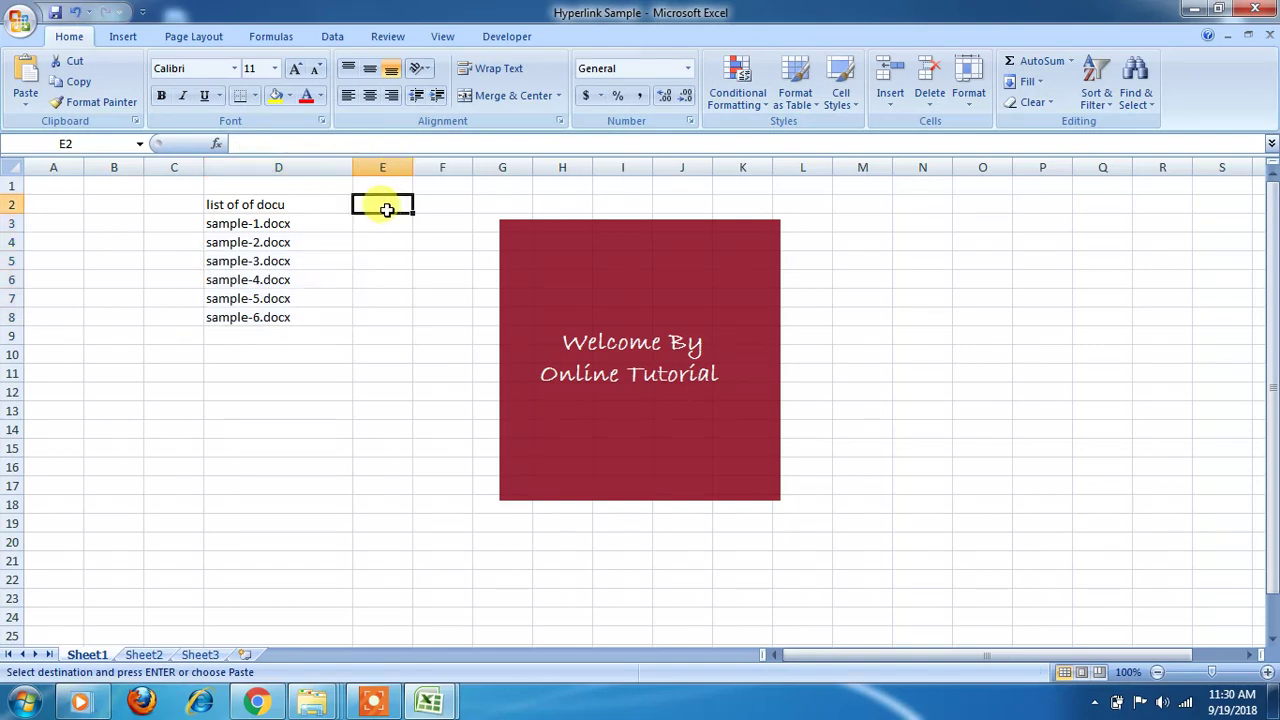
Correct the D2 heading to read 'List of the document'
left_click(334, 206)
type("List")
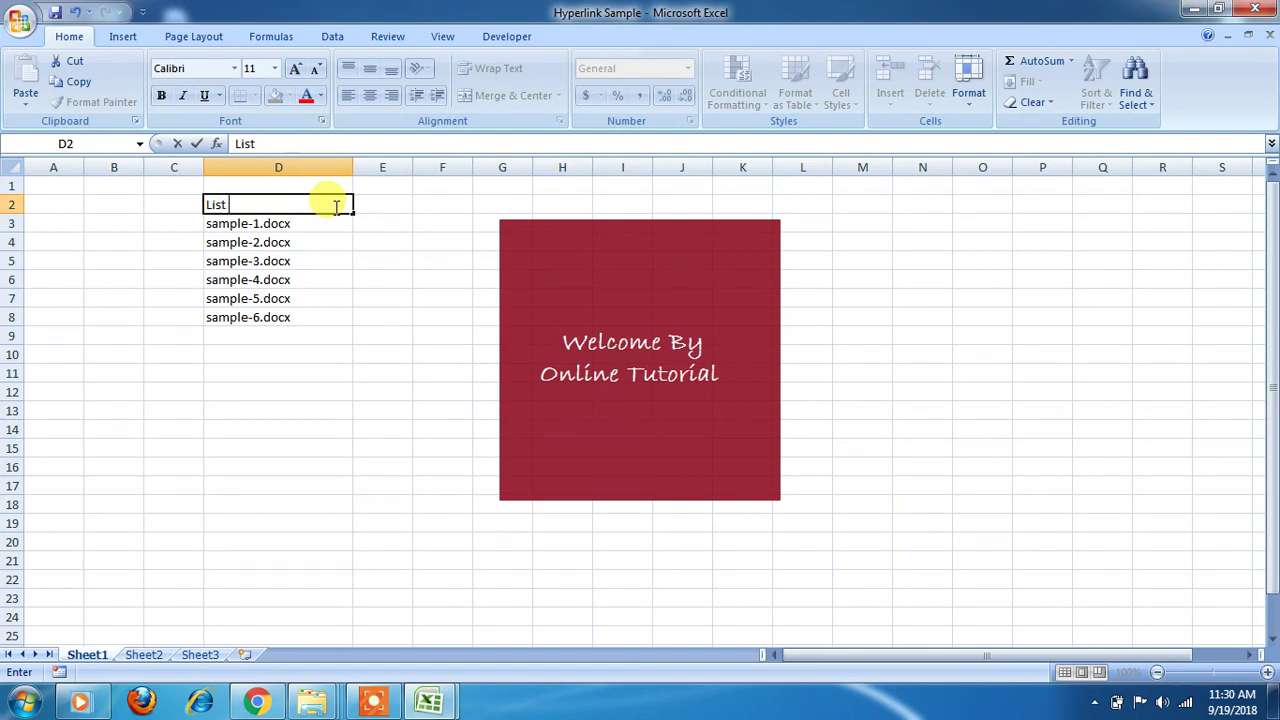
type(" of th")
double_click(334, 206)
left_click(334, 208)
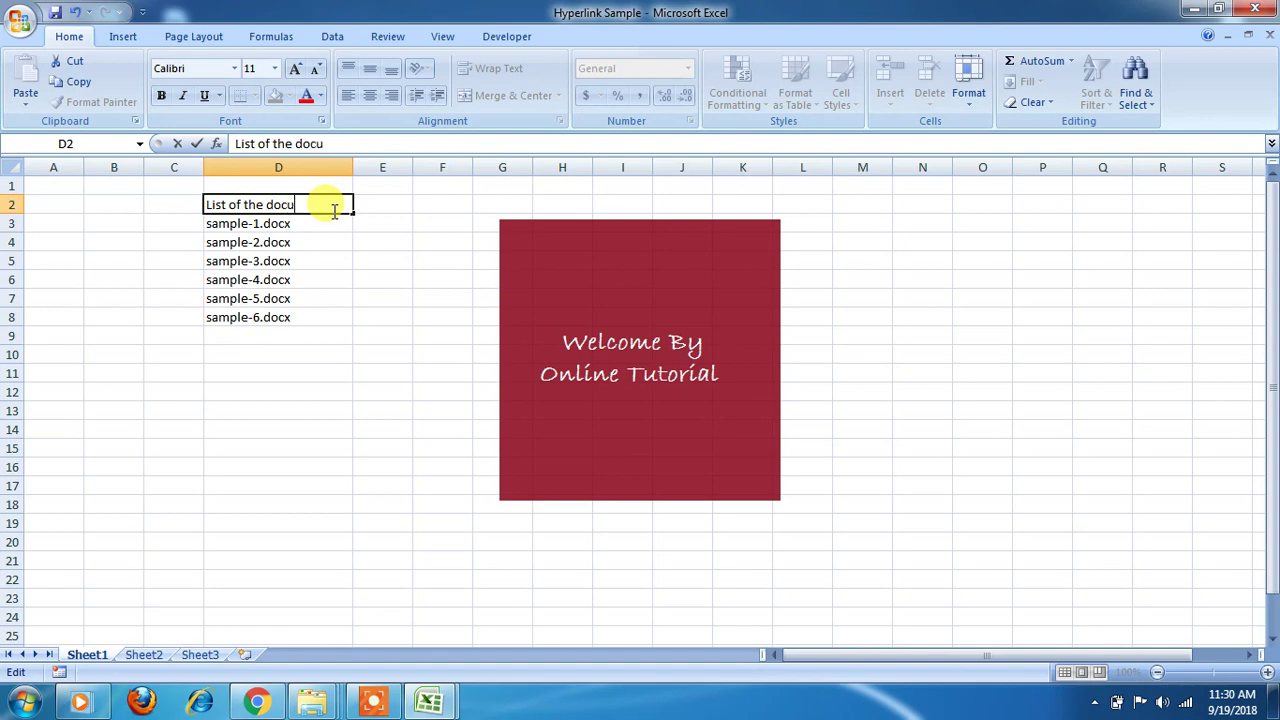
key("Return")
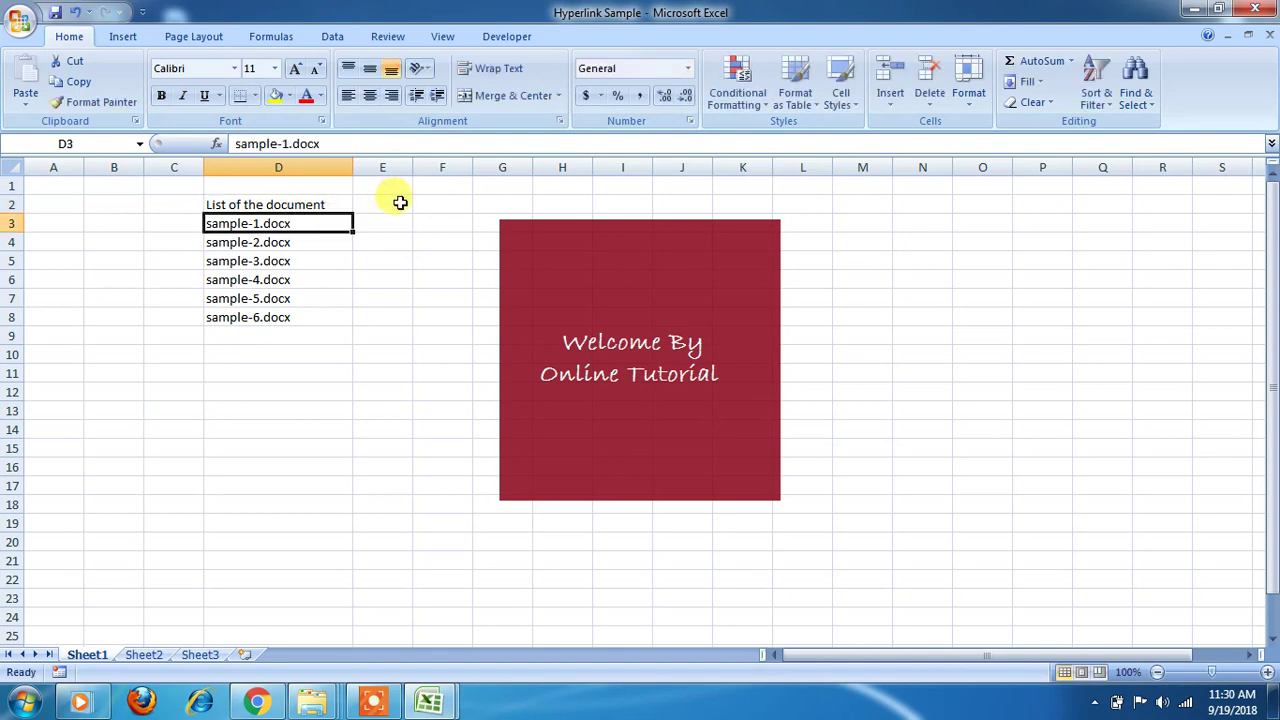
Enter the heading 'Hyperlink' in E2 and widen column E
left_click(399, 203)
type("Hy")
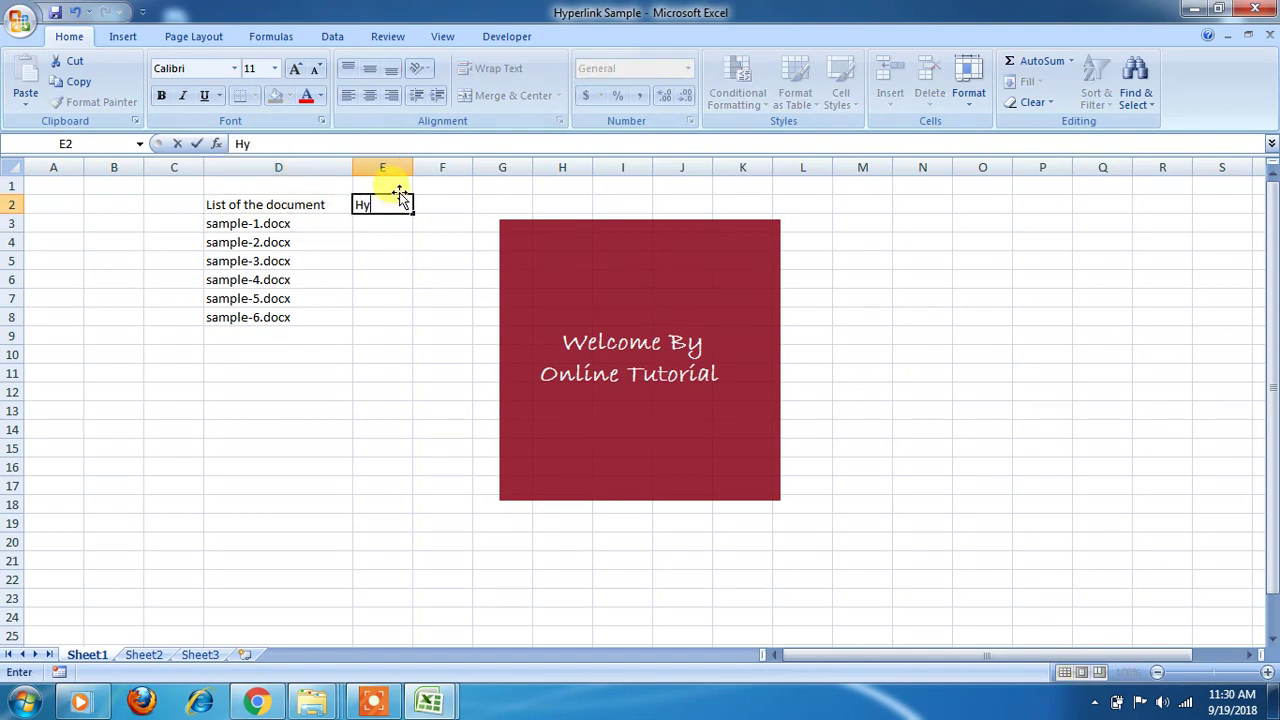
type("perlink")
key("Return")
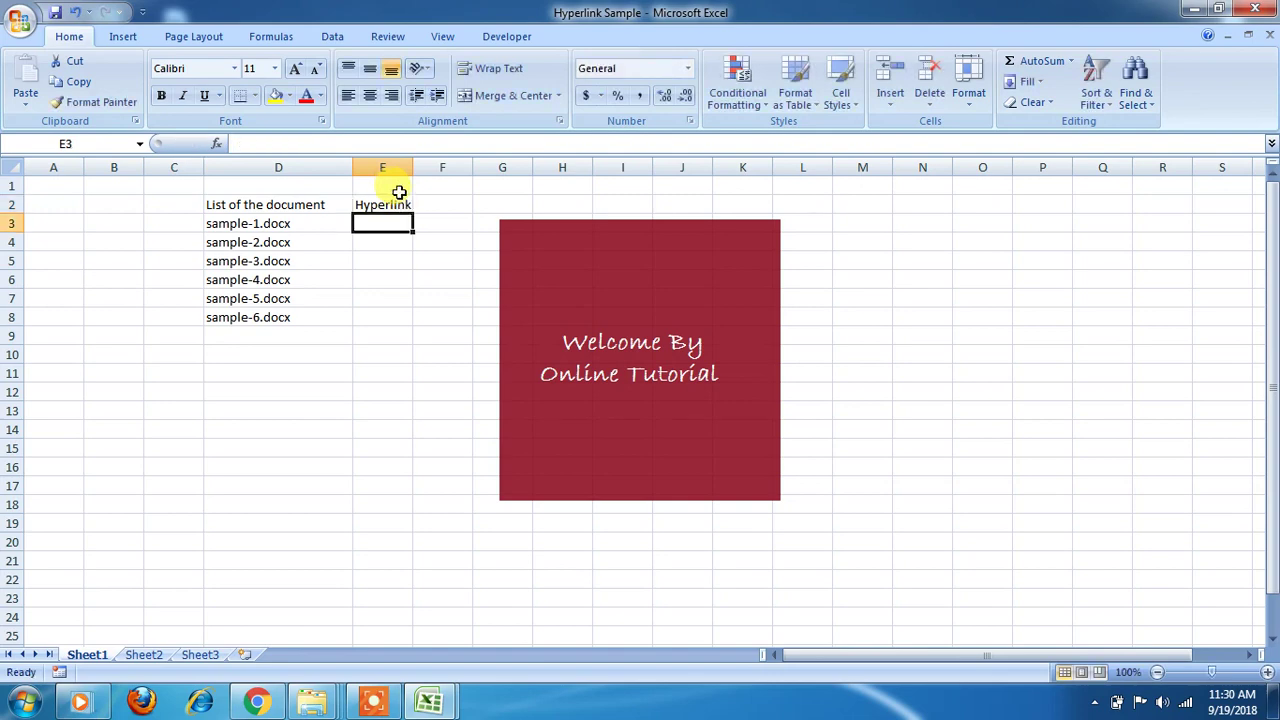
left_click_drag(417, 171, 485, 171)
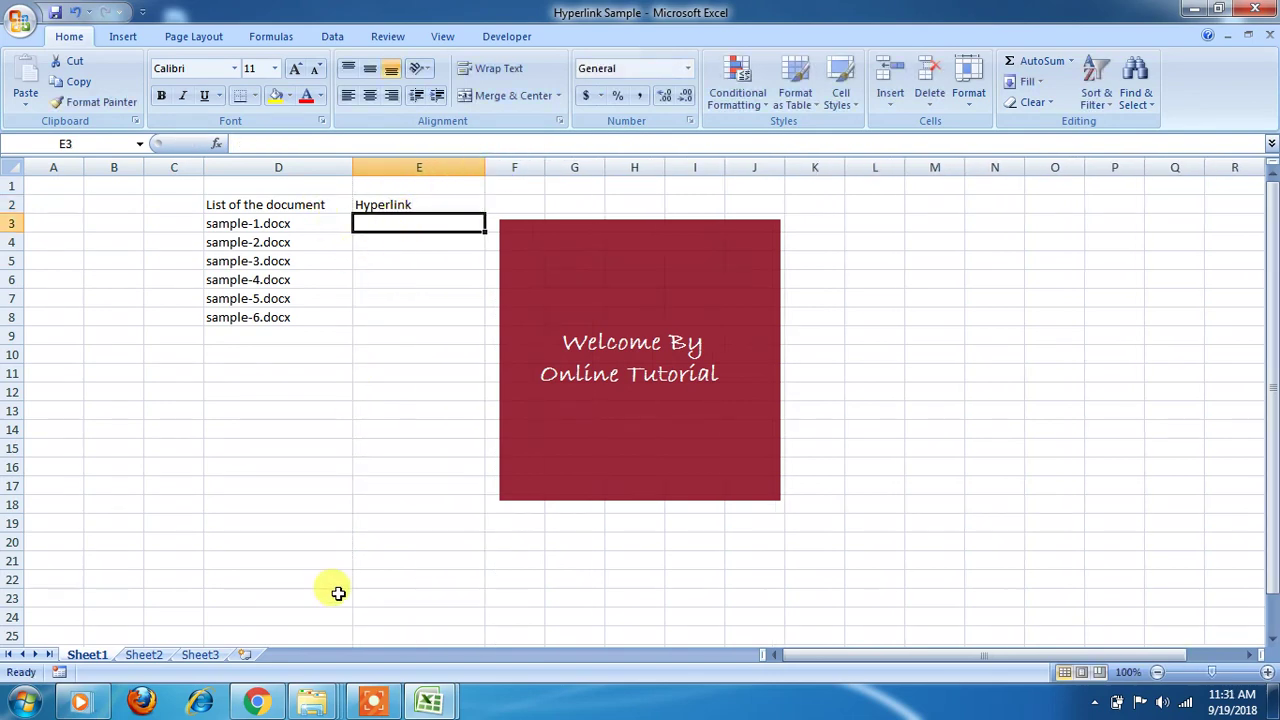
Copy the Sample\Documents path from Explorer's address bar and return to the Hyperlink Sample workbook
mouse_move(316, 705)
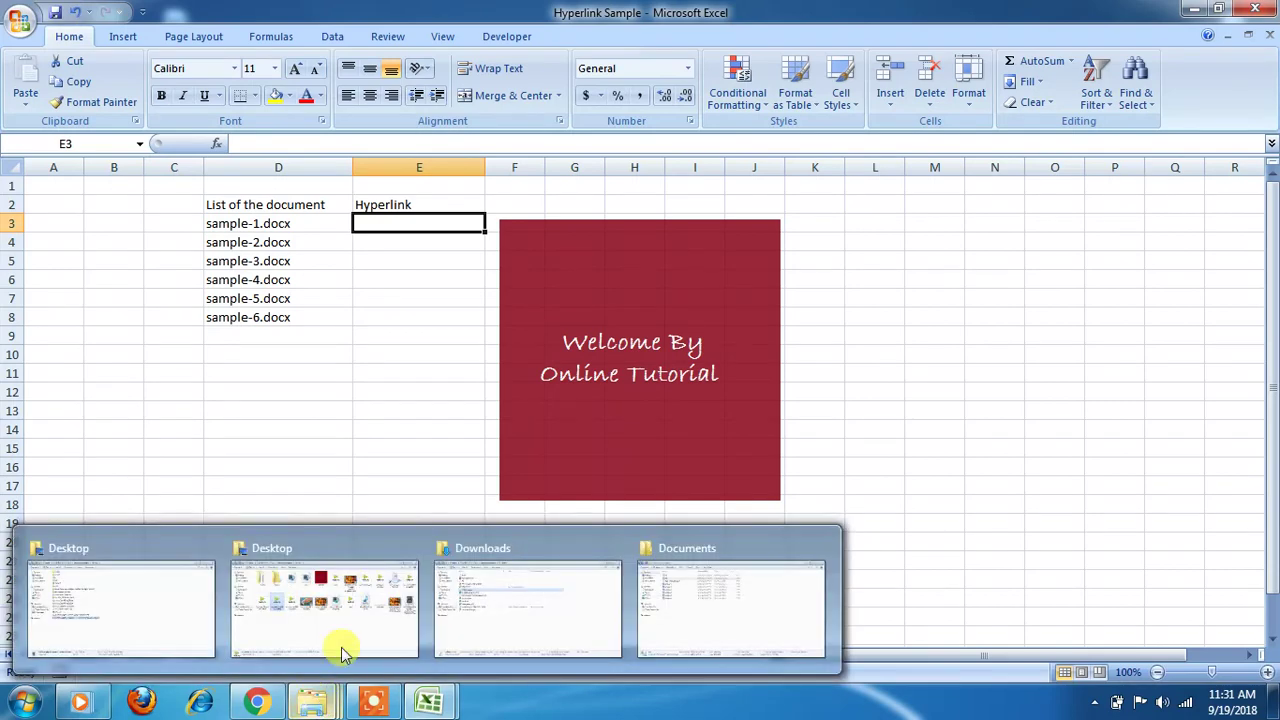
left_click(668, 600)
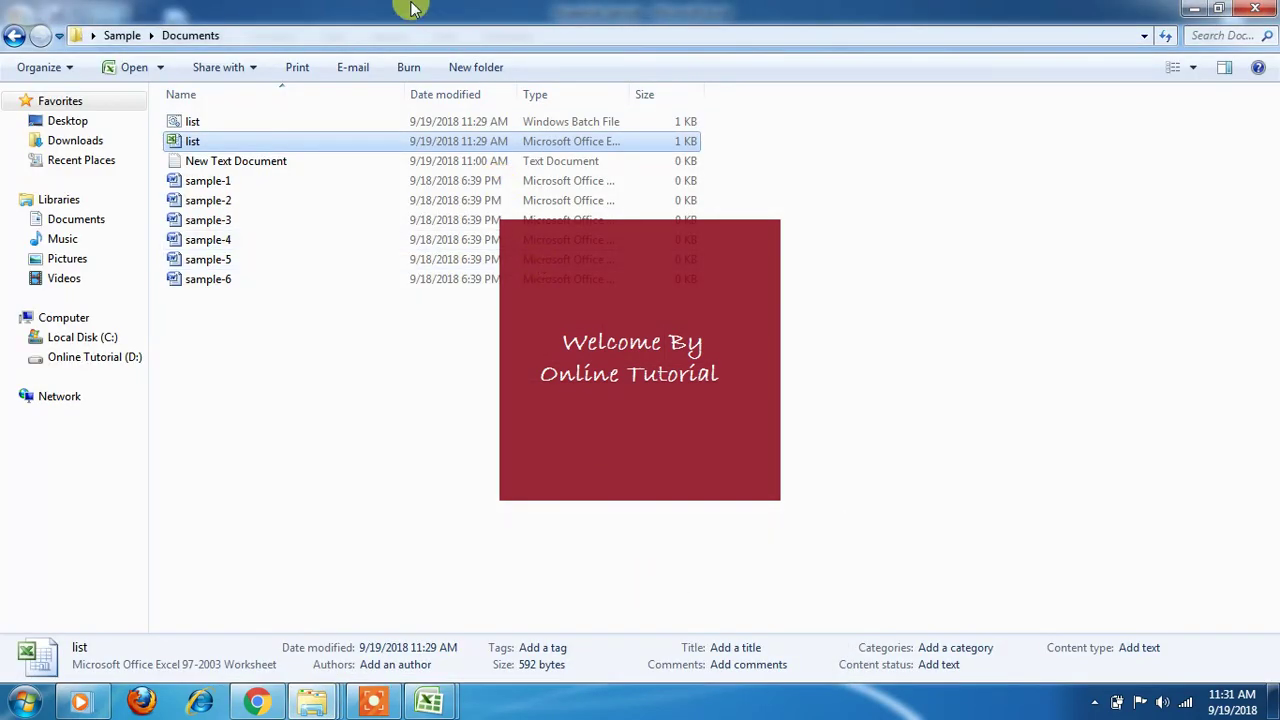
left_click(395, 35)
right_click(395, 35)
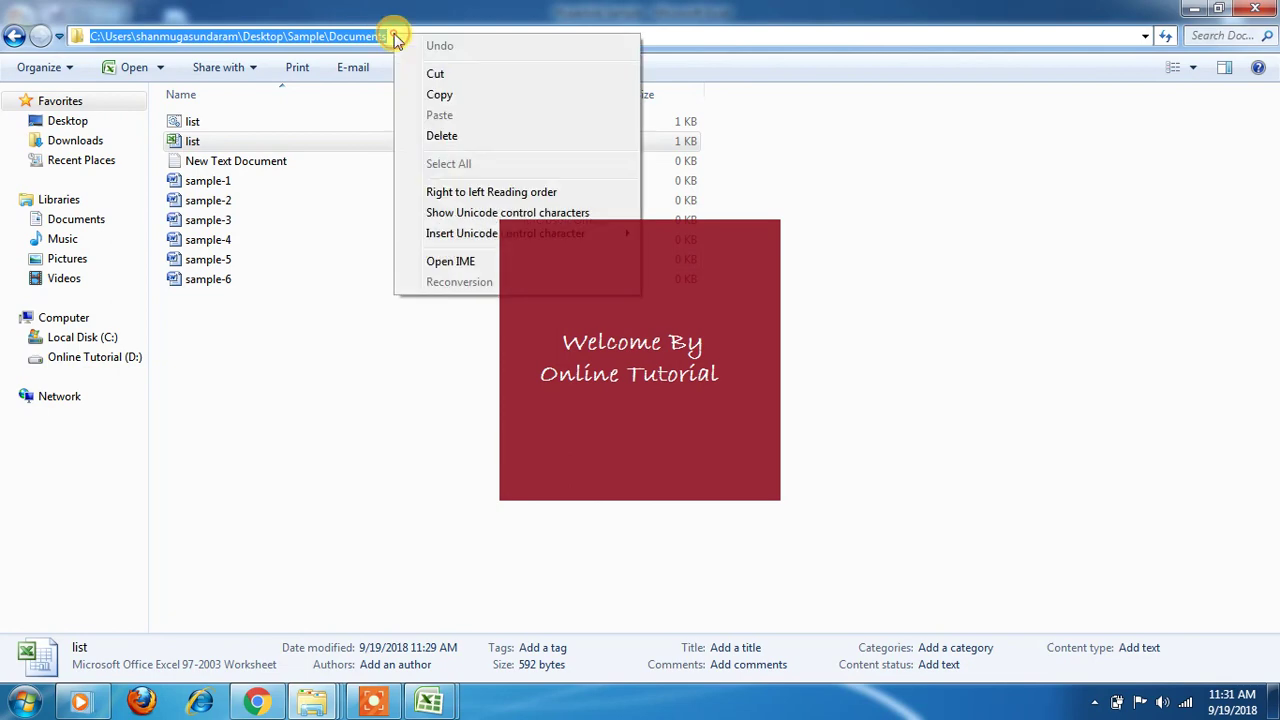
left_click(440, 91)
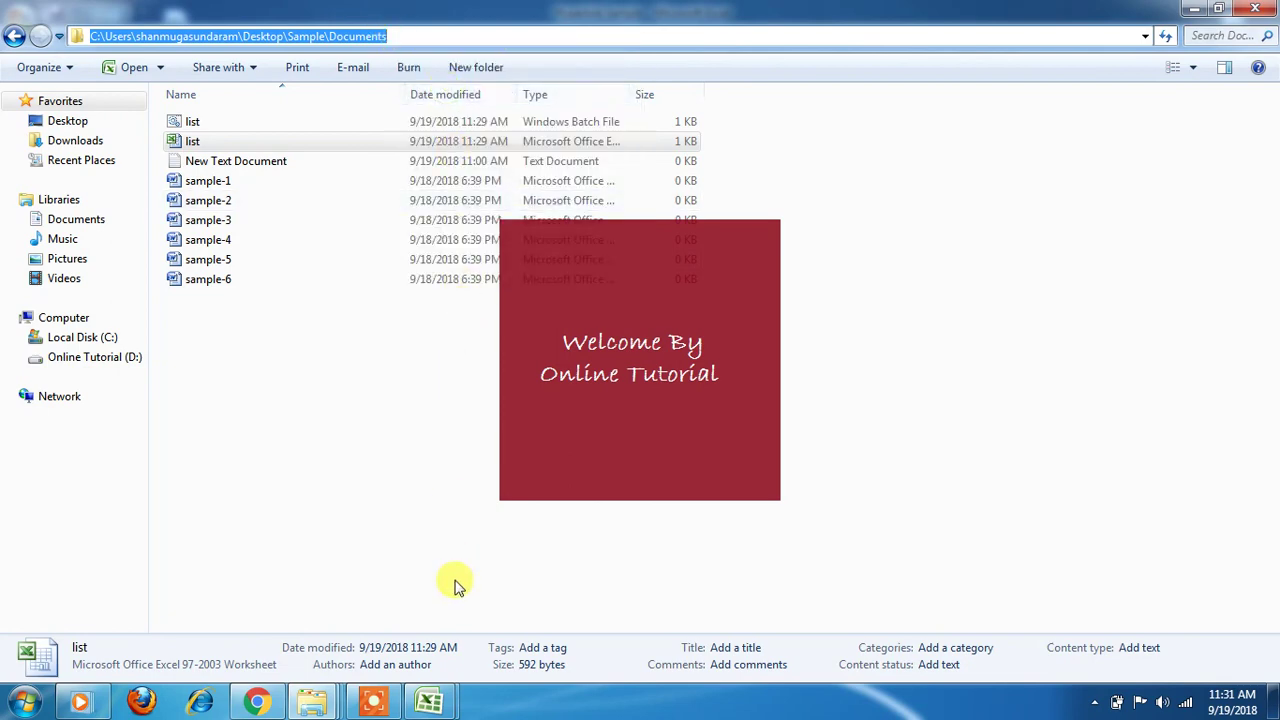
left_click(430, 710)
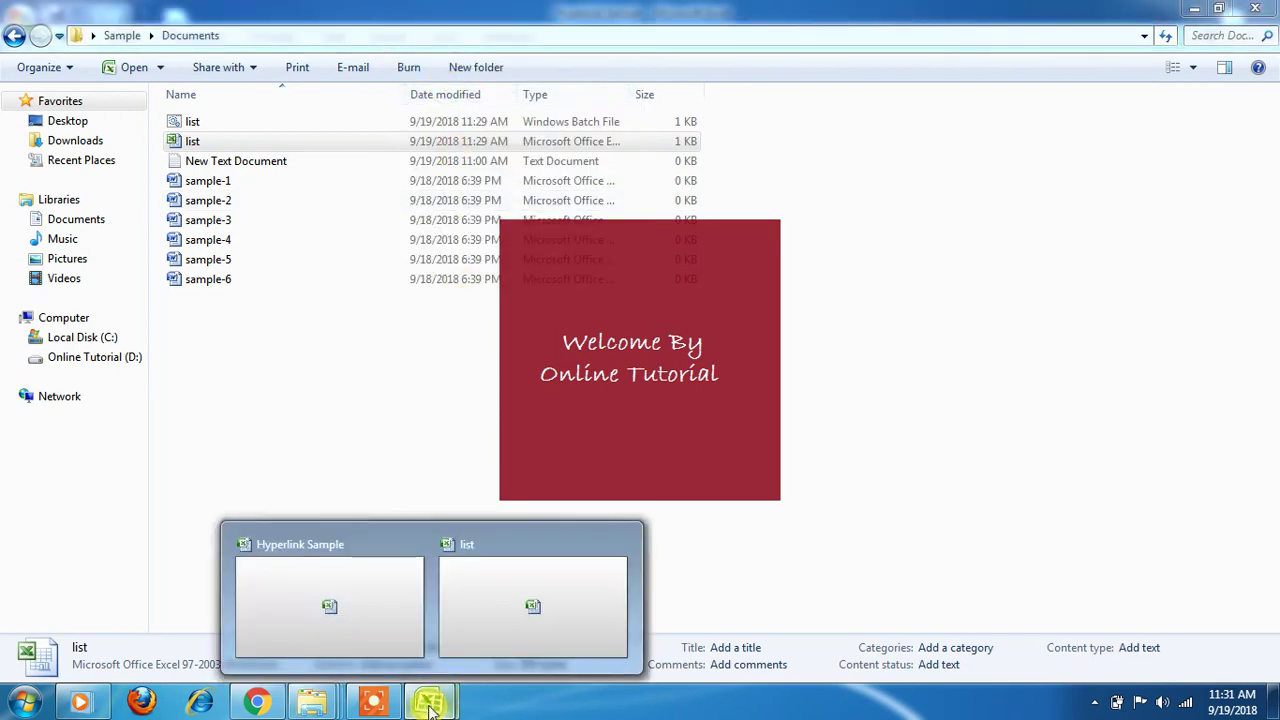
left_click(394, 607)
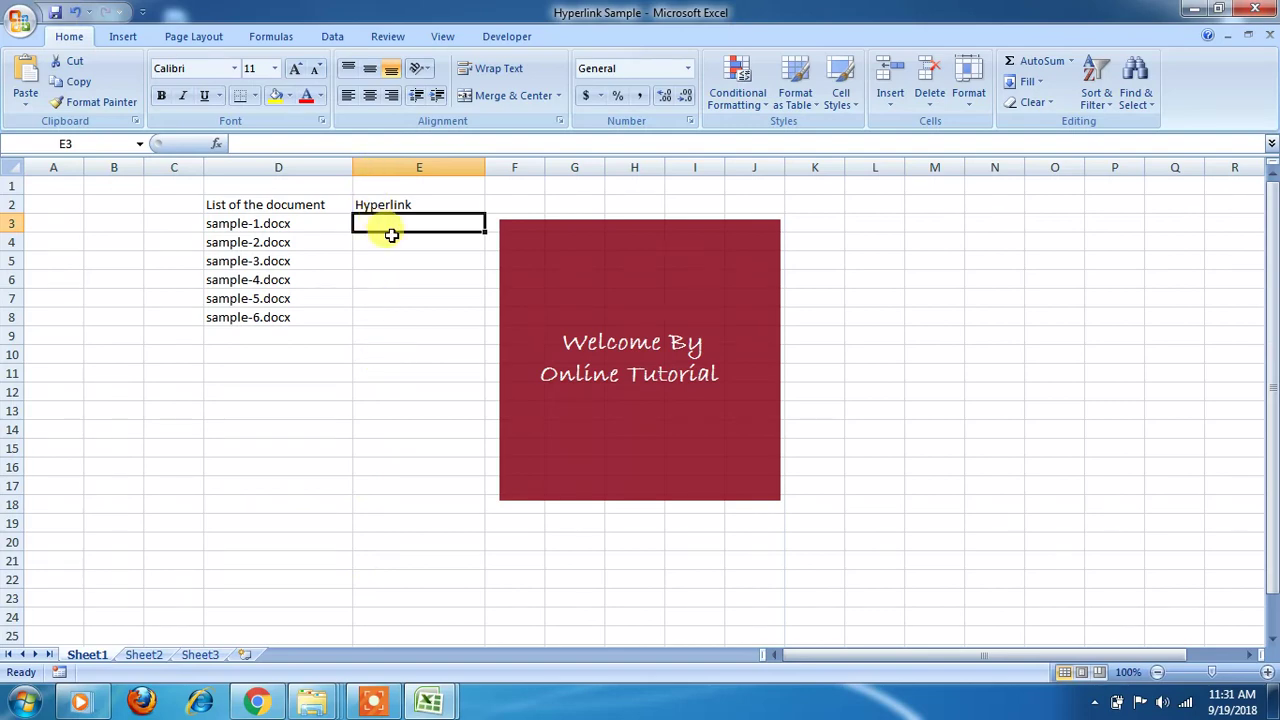
Enter a HYPERLINK formula in E3 joining the pasted Documents folder path with D3, labelled by D3
type("=hyp")
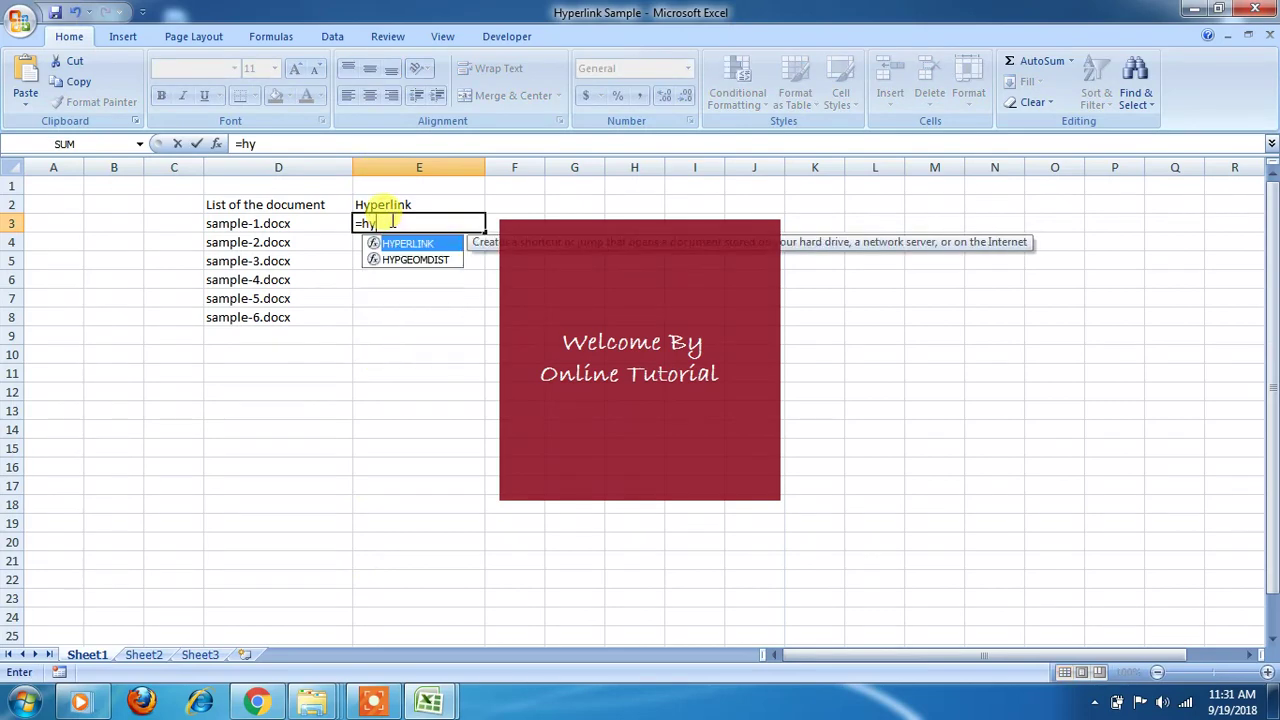
type("er")
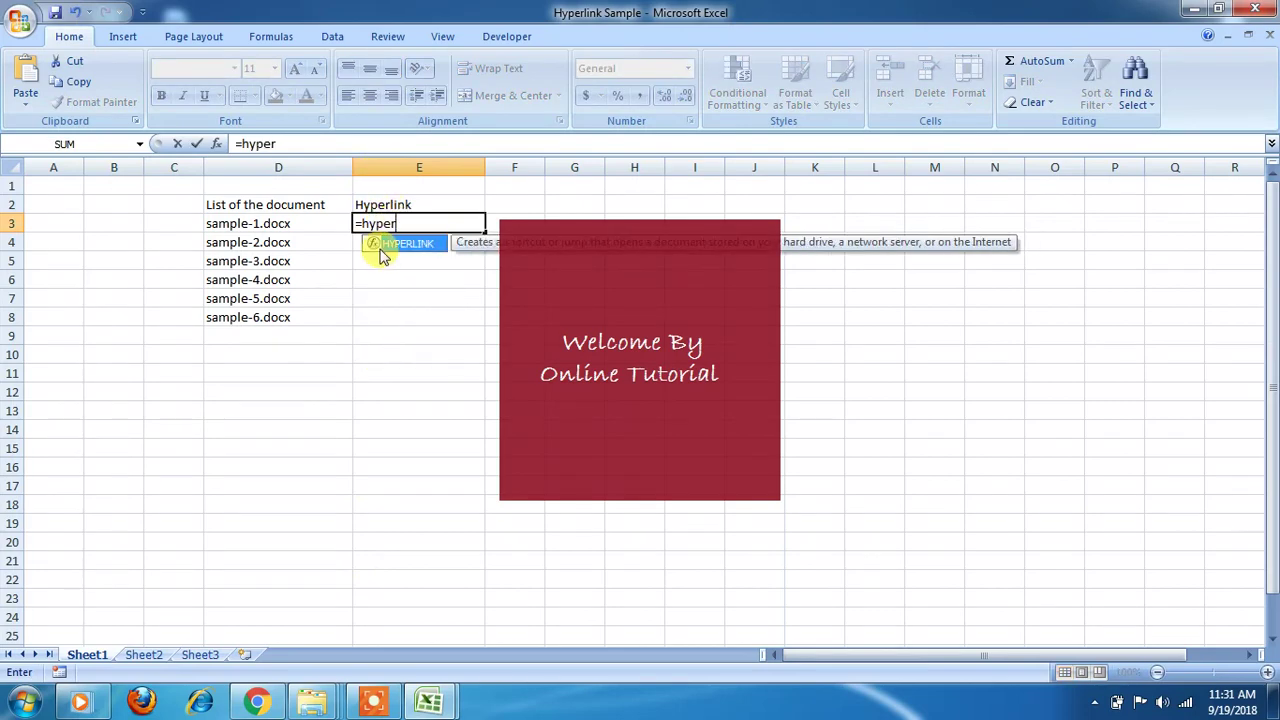
double_click(392, 244)
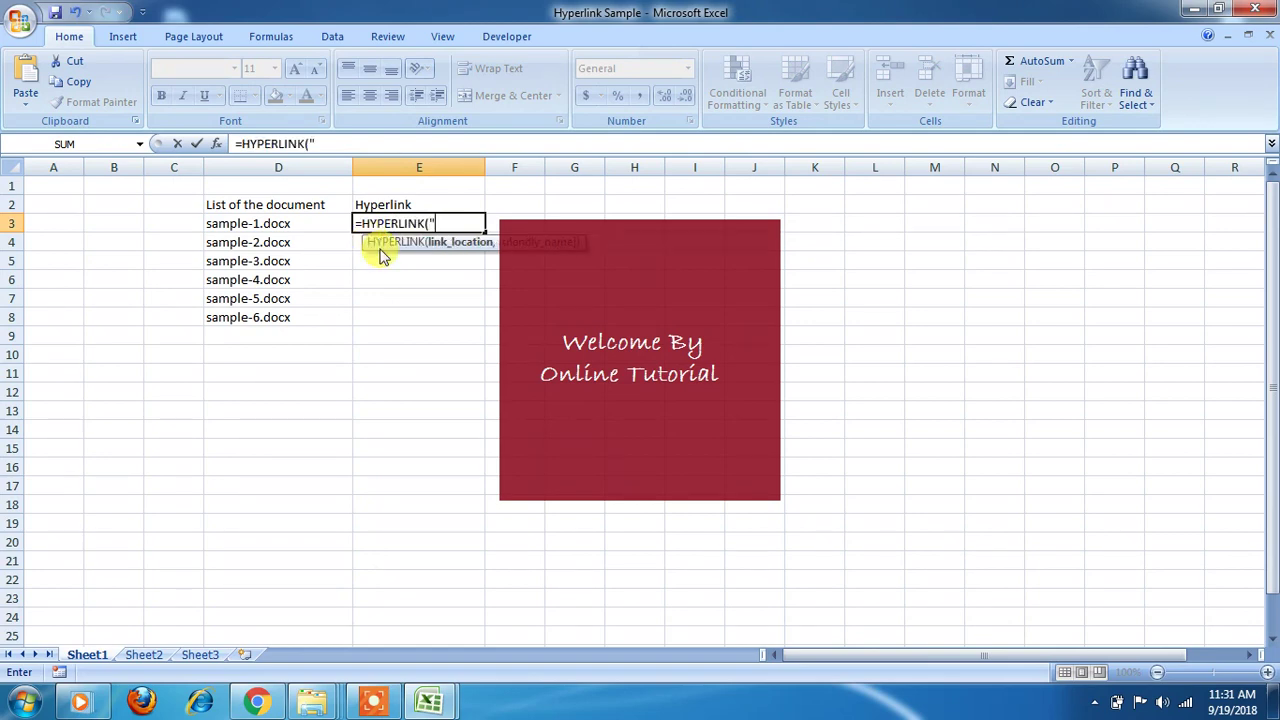
key("ctrl+v")
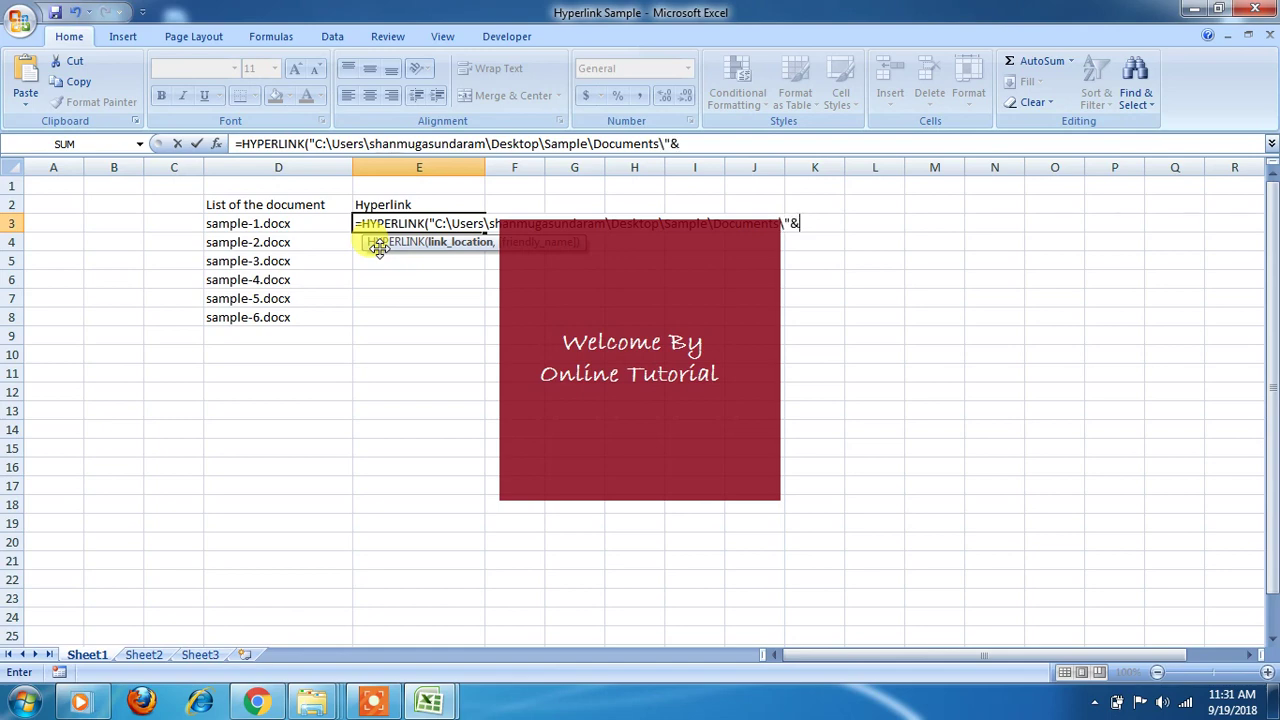
left_click(233, 225)
type(",")
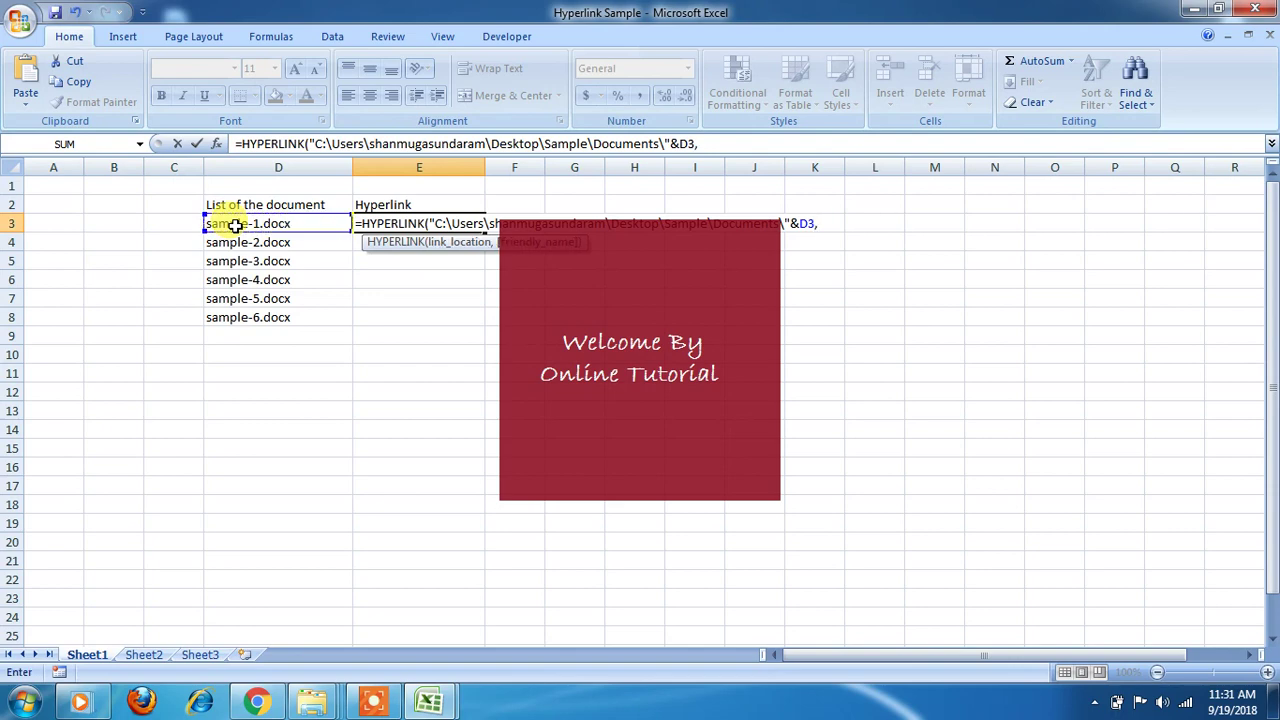
left_click(296, 224)
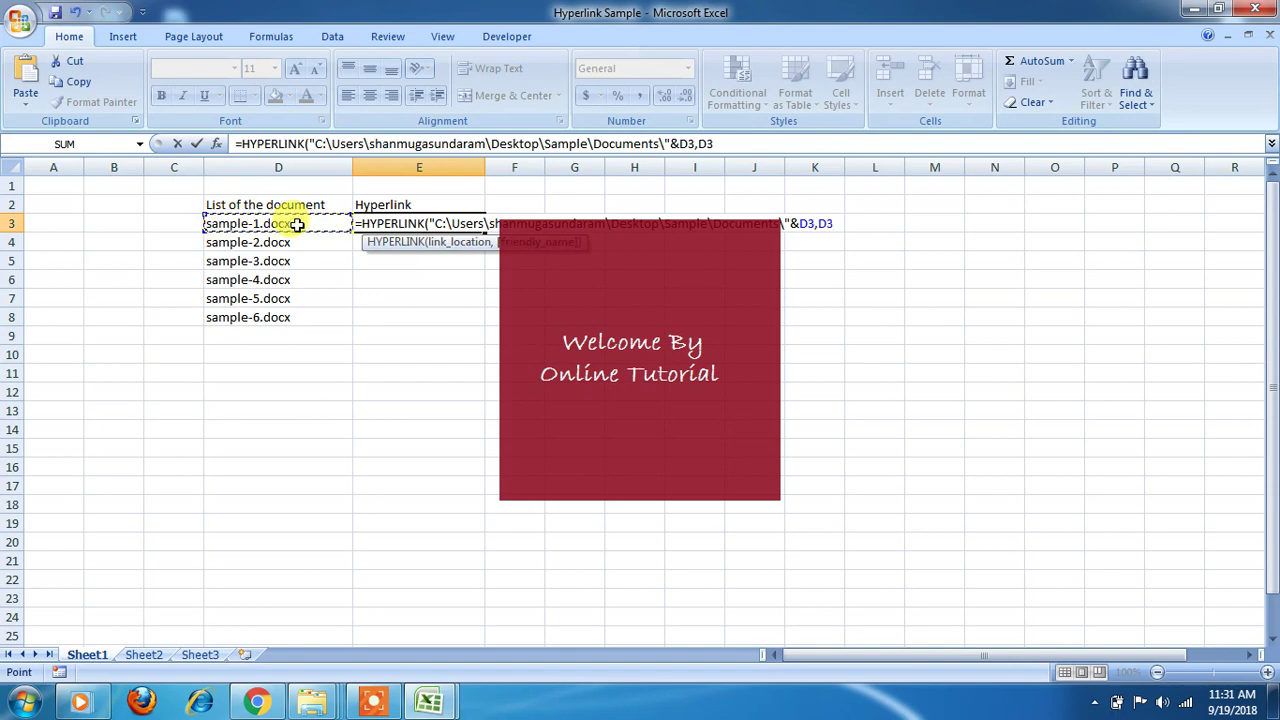
key("Return")
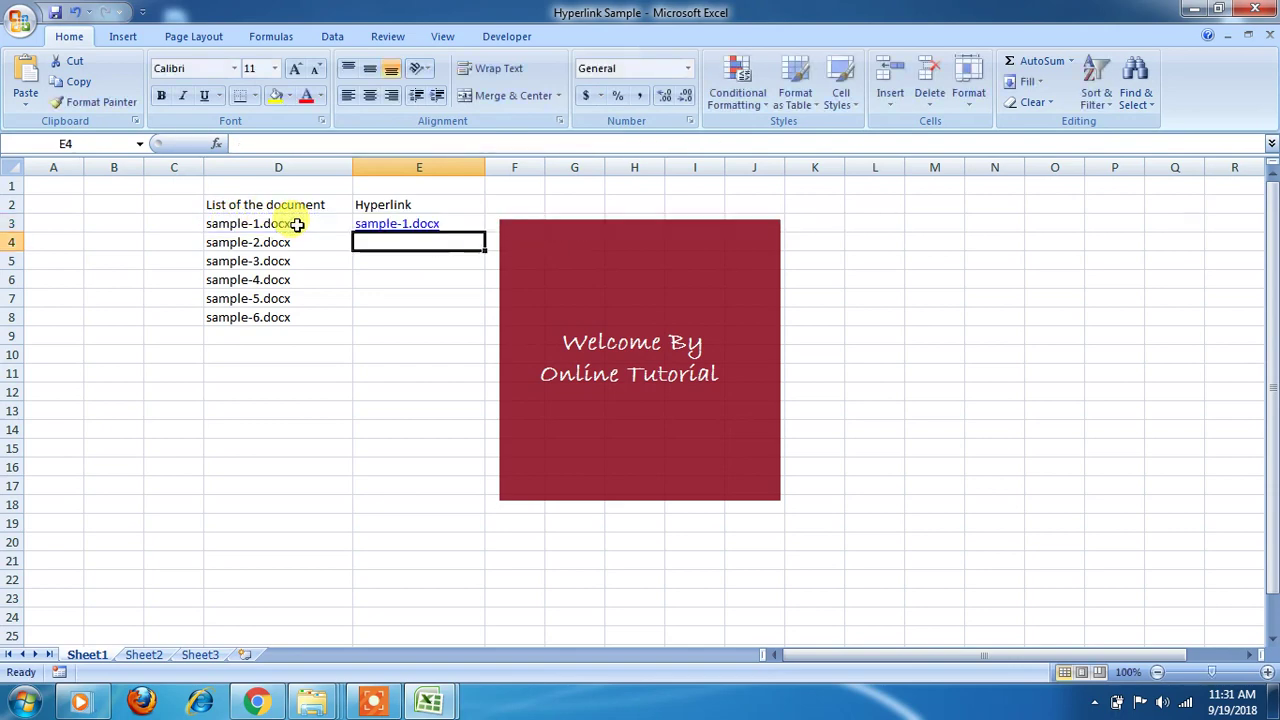
left_click(480, 225)
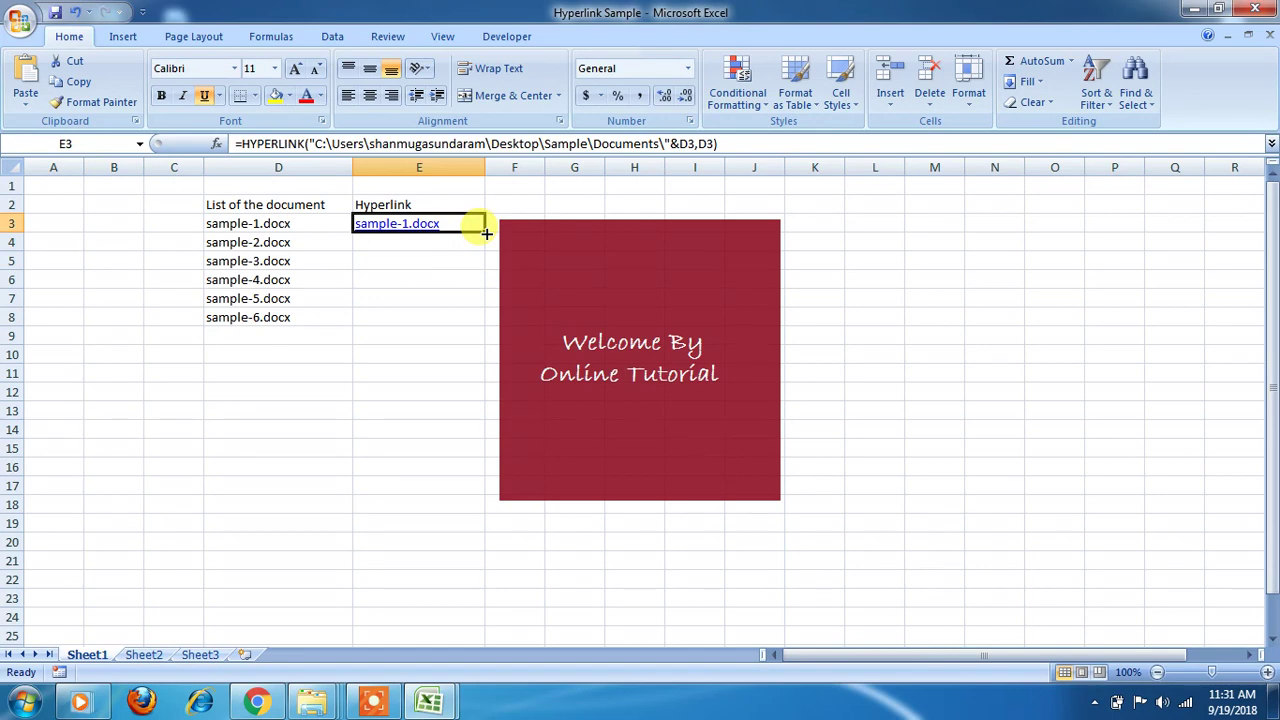
Fill the E3 hyperlink formula down through E8 for sample-1.docx to sample-6.docx
left_click_drag(486, 233, 486, 233)
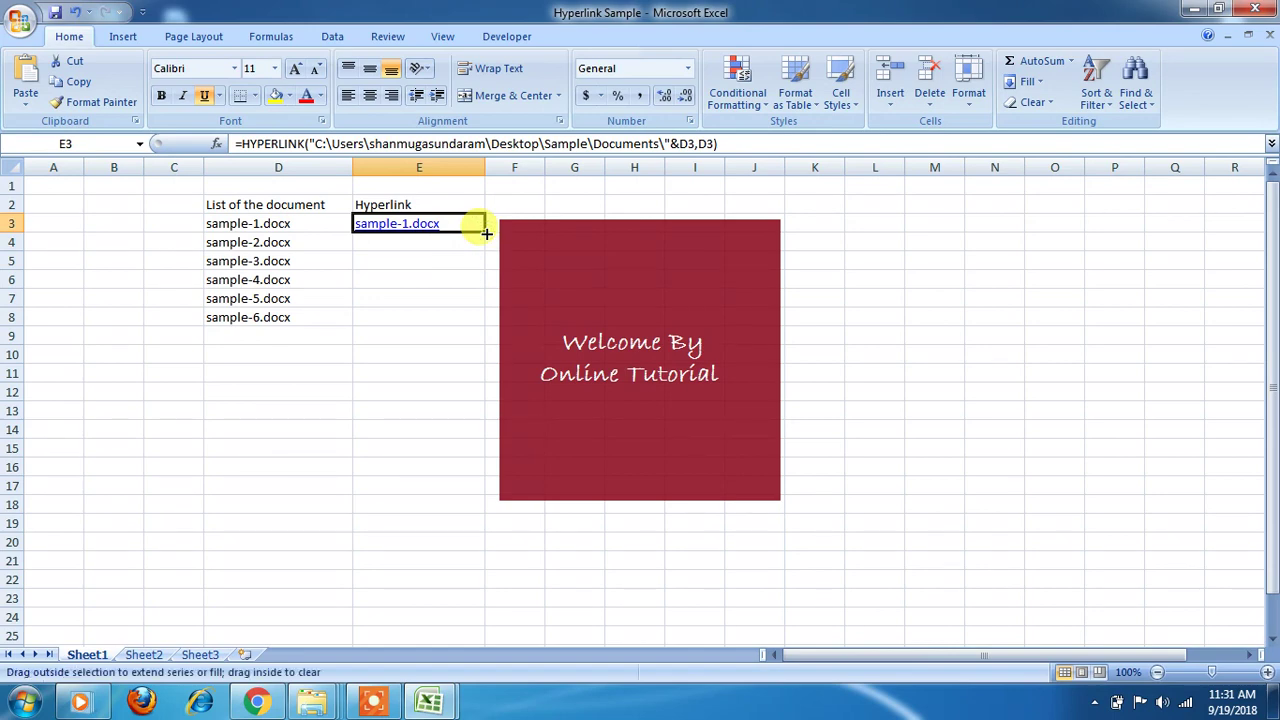
left_click_drag(486, 233, 486, 322)
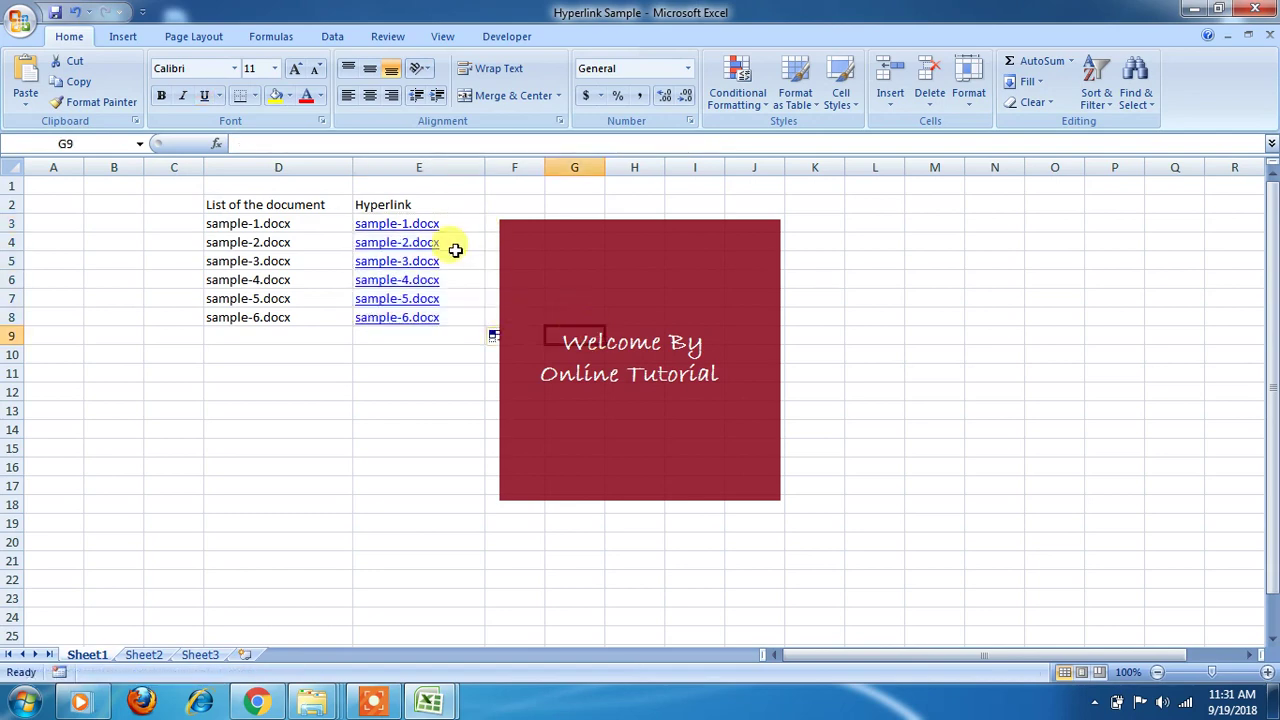
Test the sample-1, sample-5 and sample-3 links, closing each Word document afterwards
left_click(400, 228)
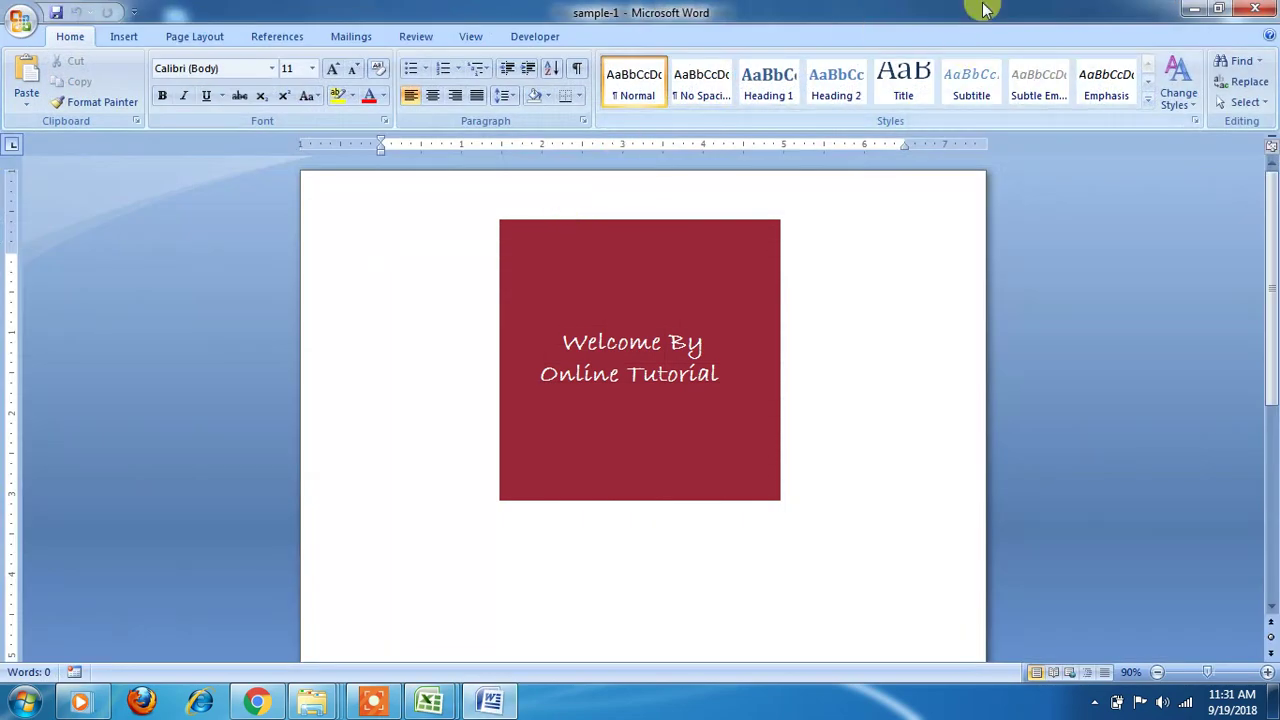
left_click(1255, 8)
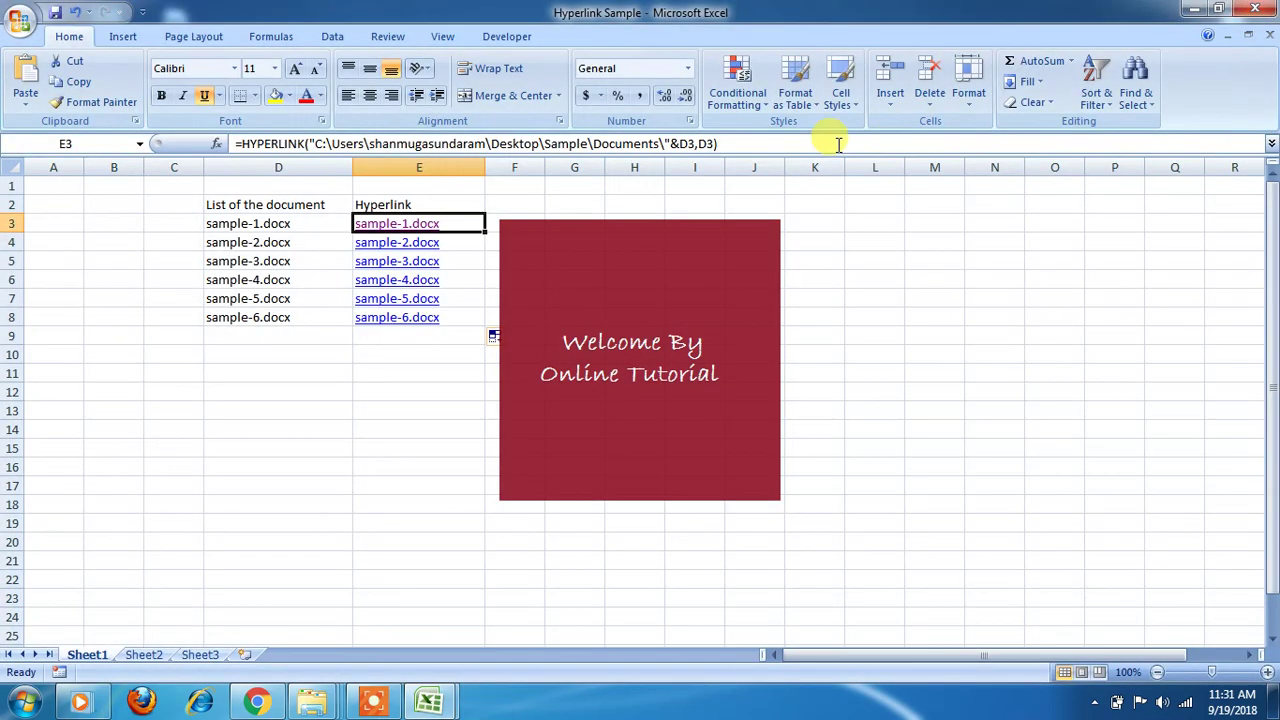
left_click(433, 306)
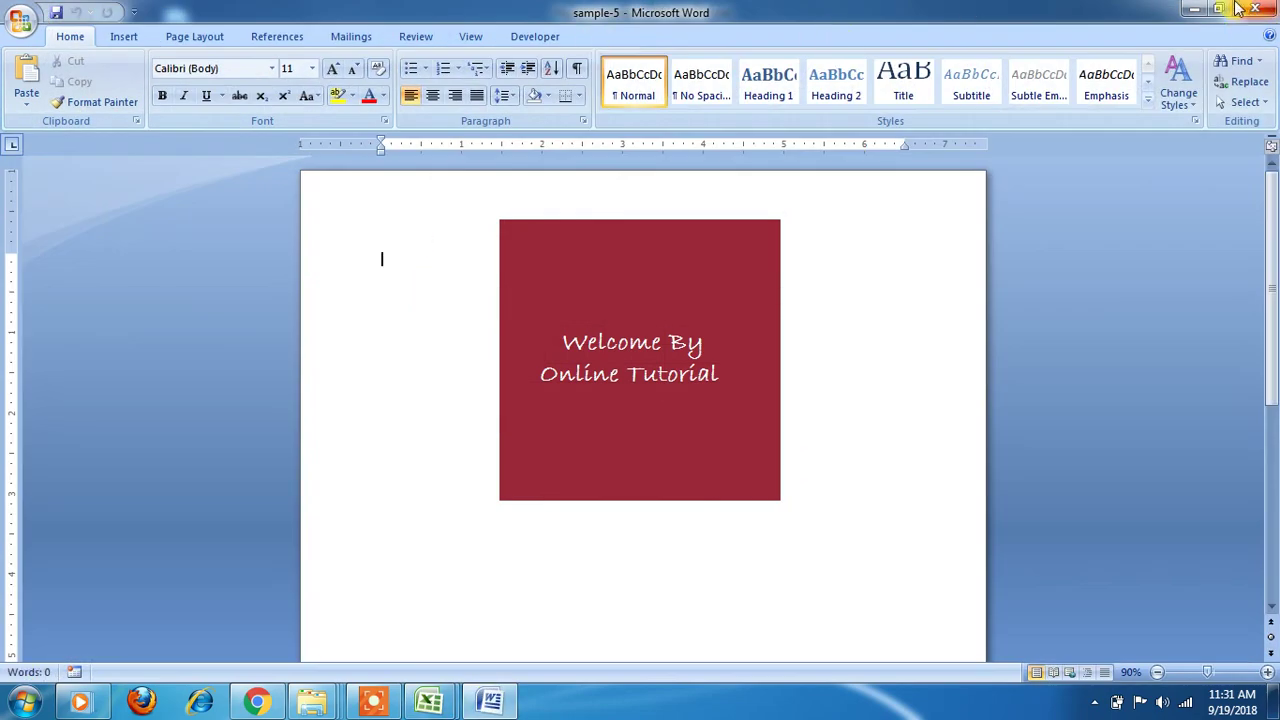
left_click(1255, 8)
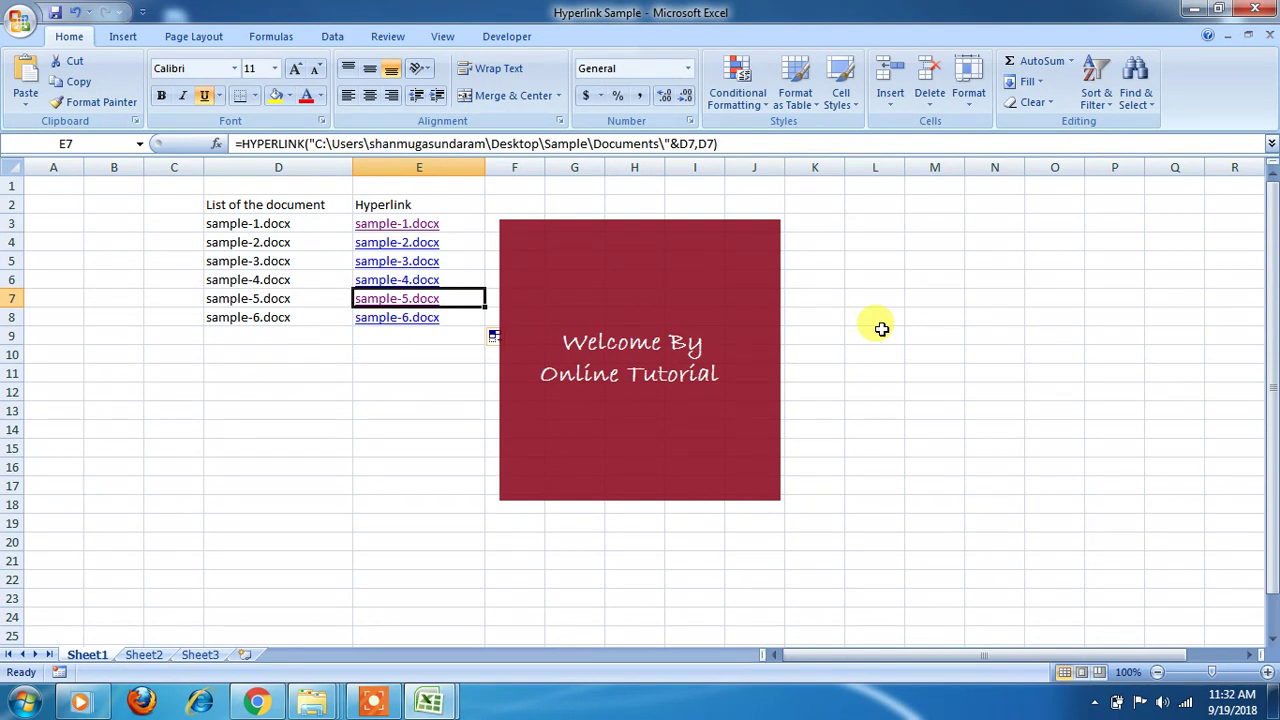
left_click(435, 262)
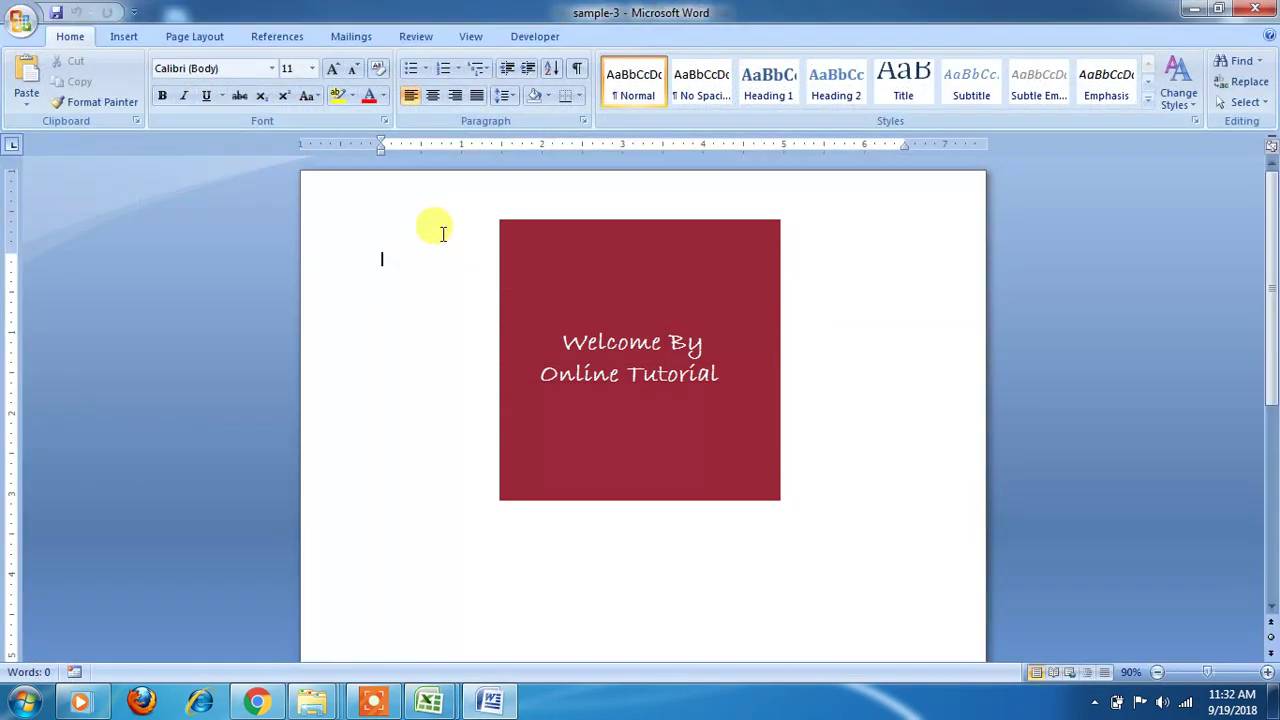
left_click(1255, 9)
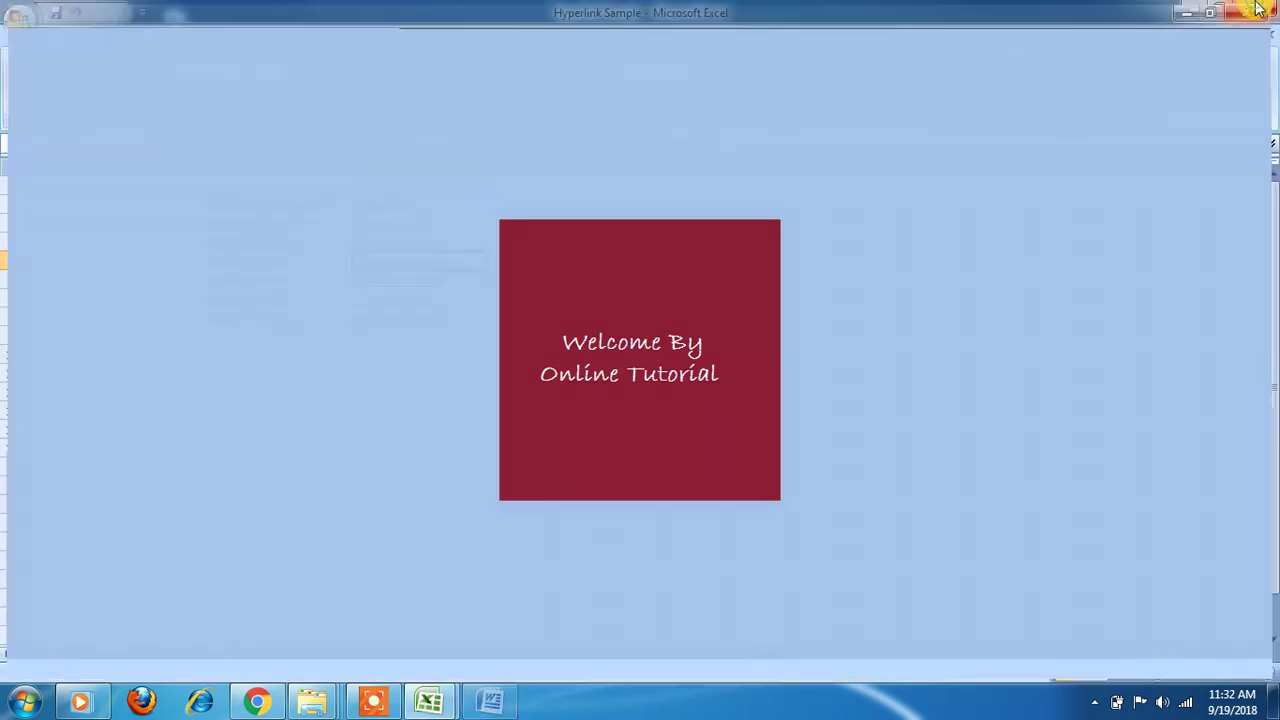